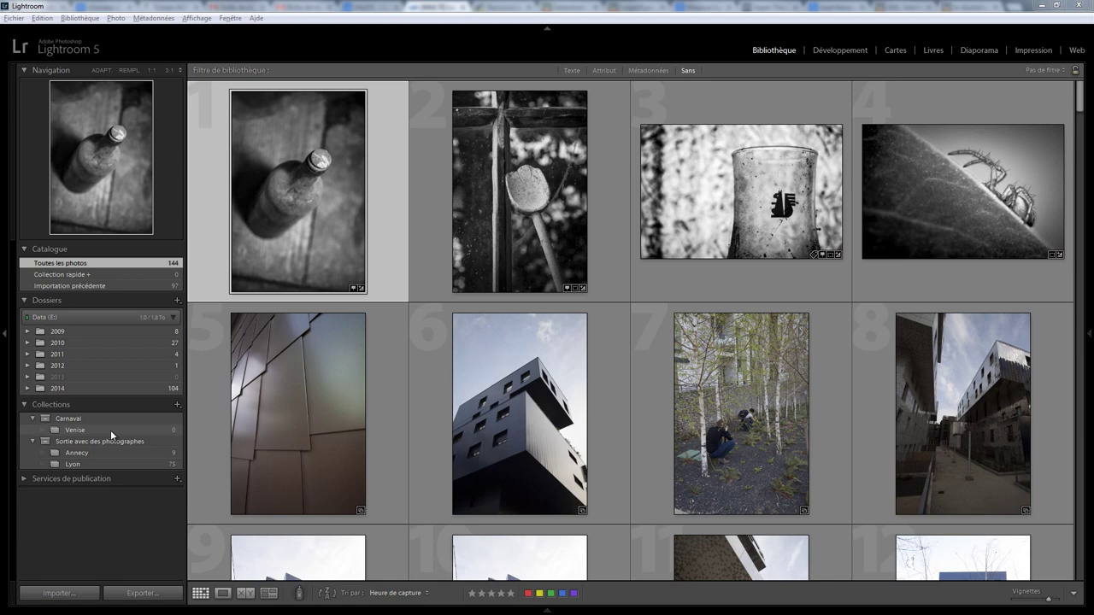
# Start a new smart collection named 'Noir et Blanc' that requires all rules to match.
pyautogui.click(178, 407)
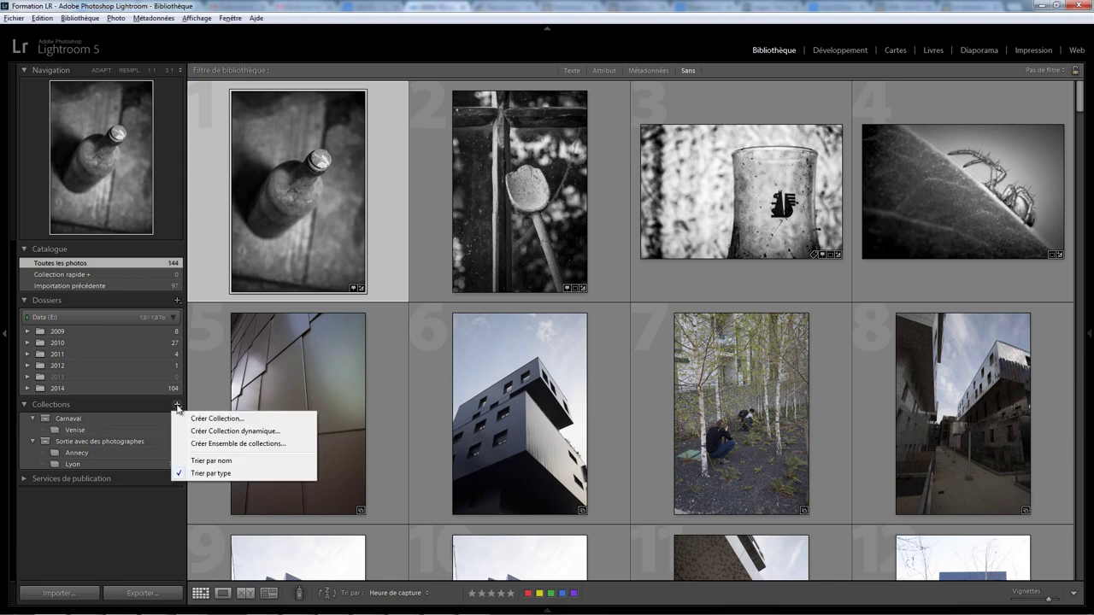
pyautogui.click(231, 433)
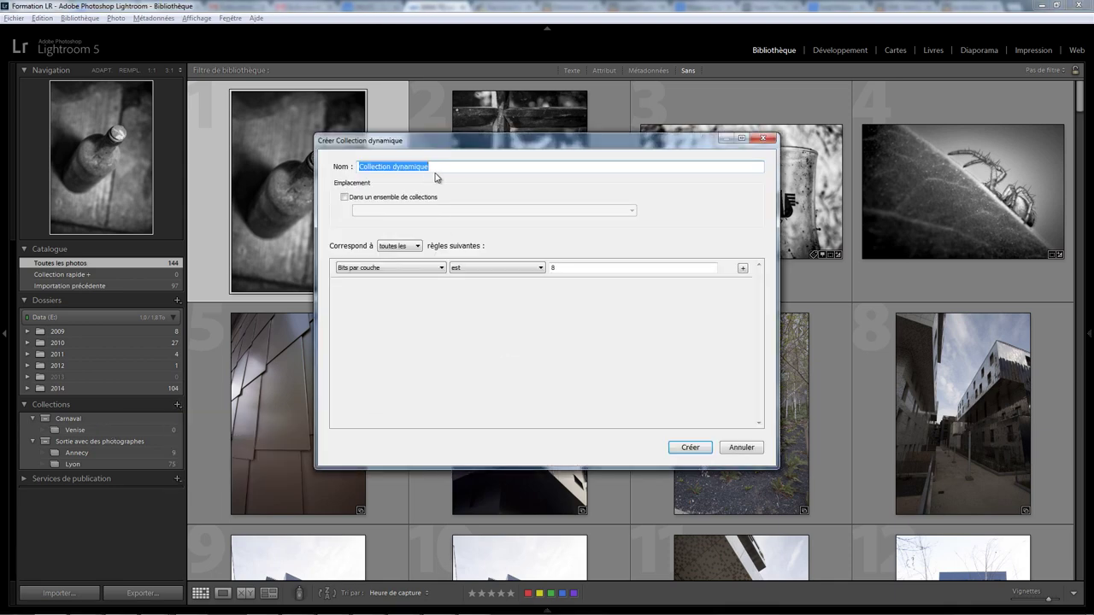
pyautogui.write('Noir')
pyautogui.write(' et Blanc')
pyautogui.click(398, 247)
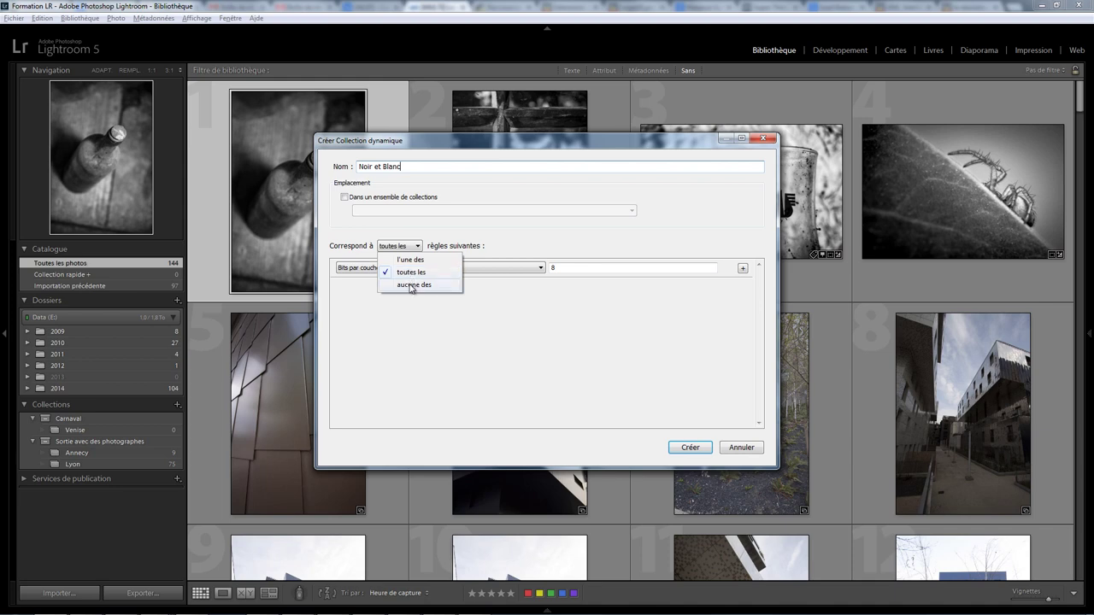
pyautogui.click(408, 274)
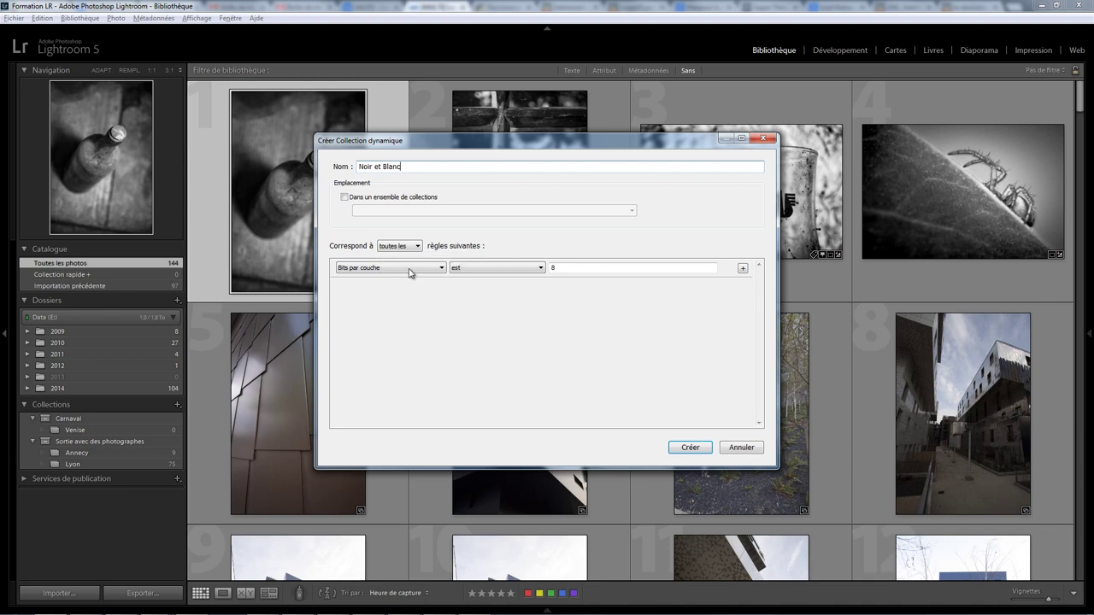
# Set its rule to Traitement est noir et blanc and create the collection.
pyautogui.click(421, 271)
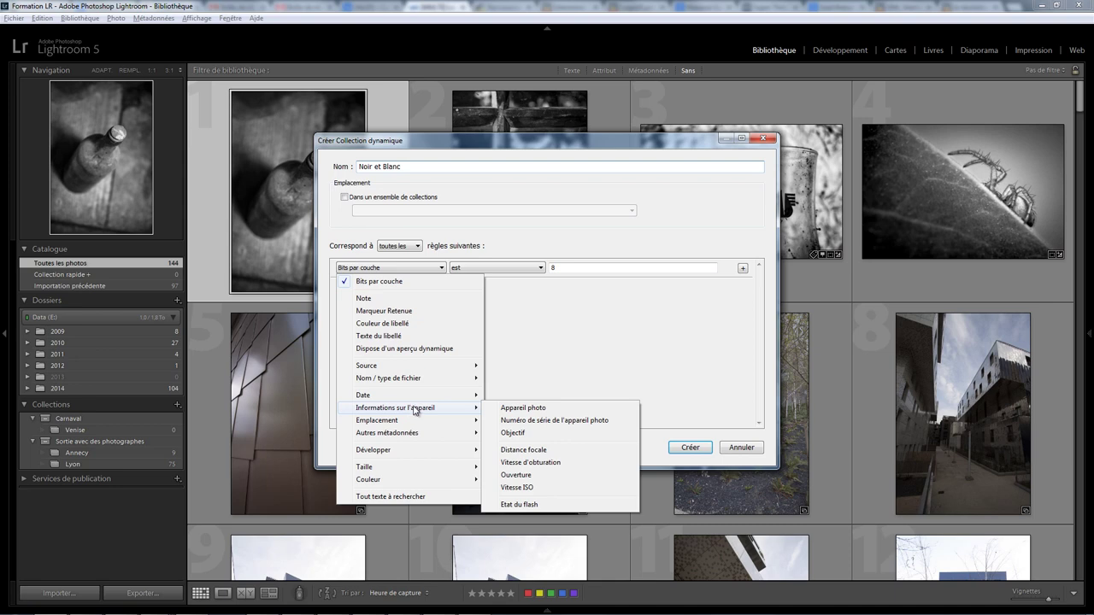
pyautogui.moveTo(410, 450)
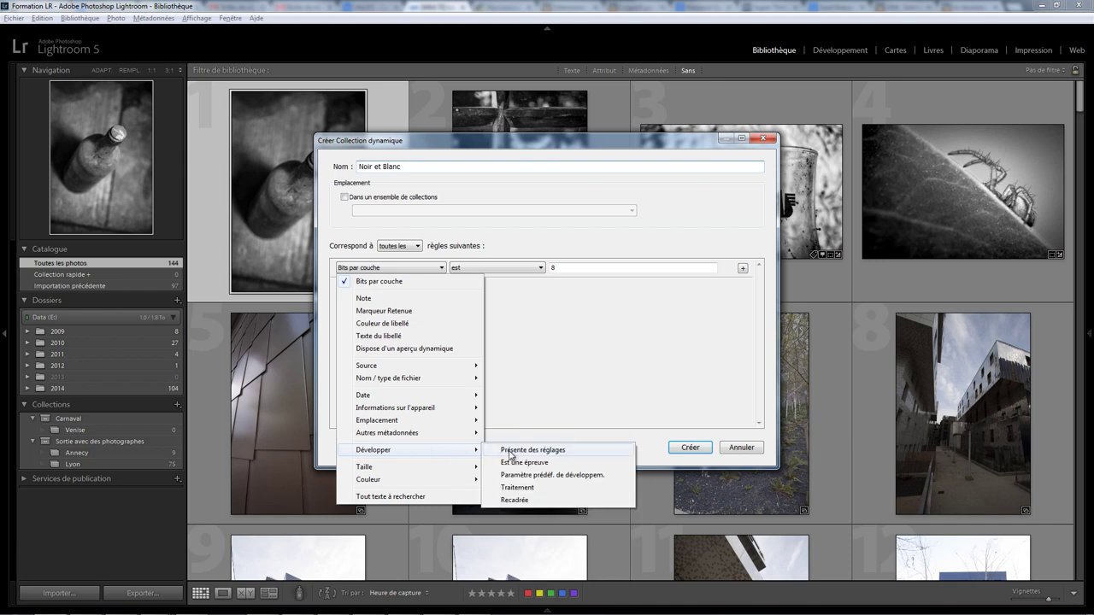
pyautogui.click(519, 489)
pyautogui.click(605, 270)
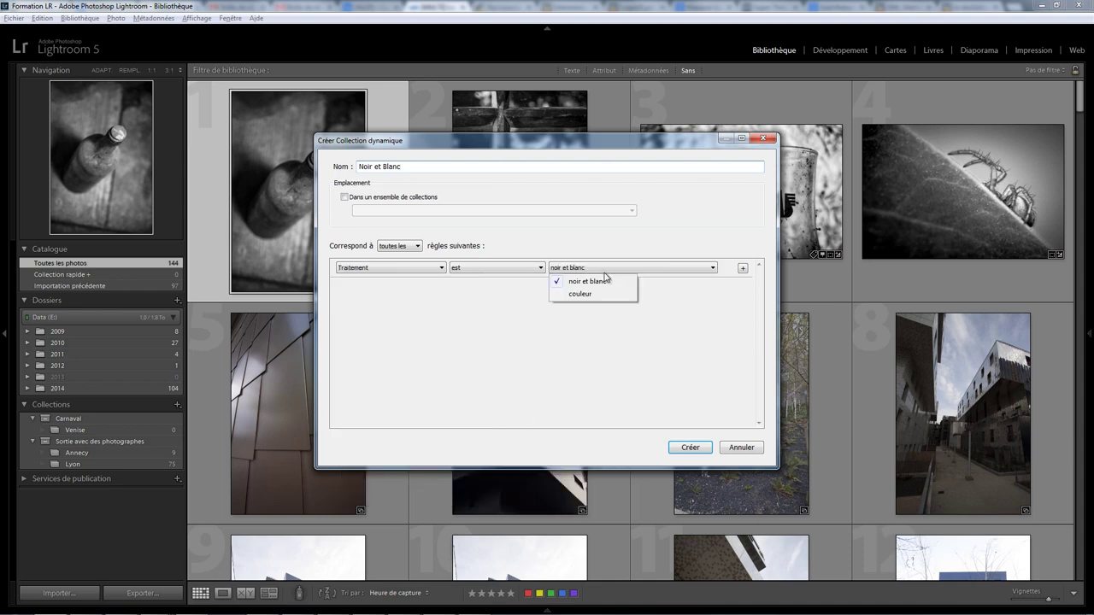
pyautogui.click(601, 282)
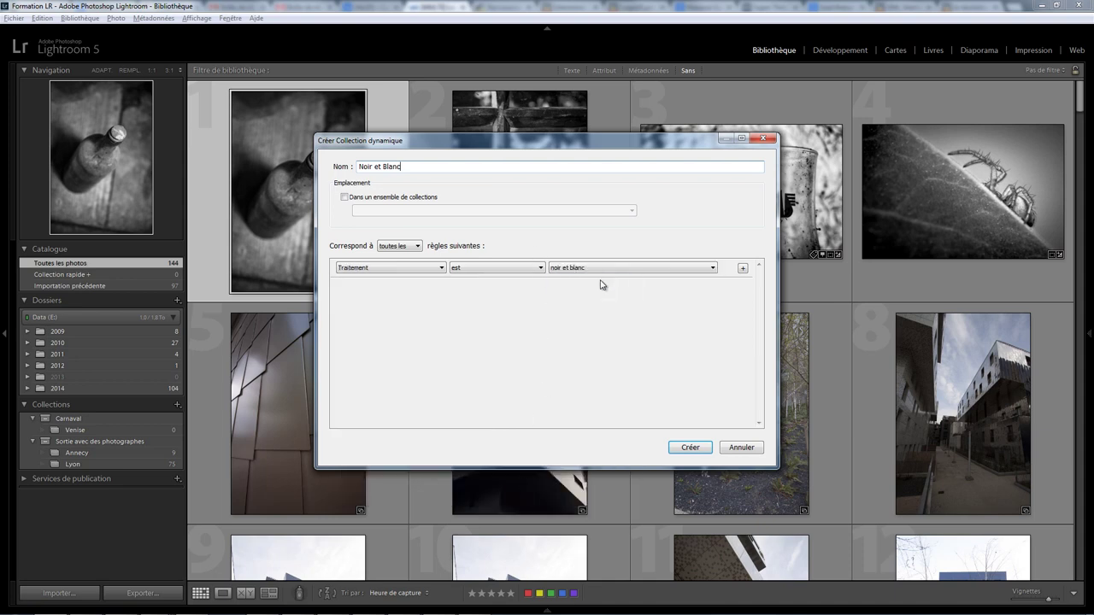
pyautogui.click(513, 270)
pyautogui.click(505, 295)
pyautogui.click(505, 270)
pyautogui.click(690, 448)
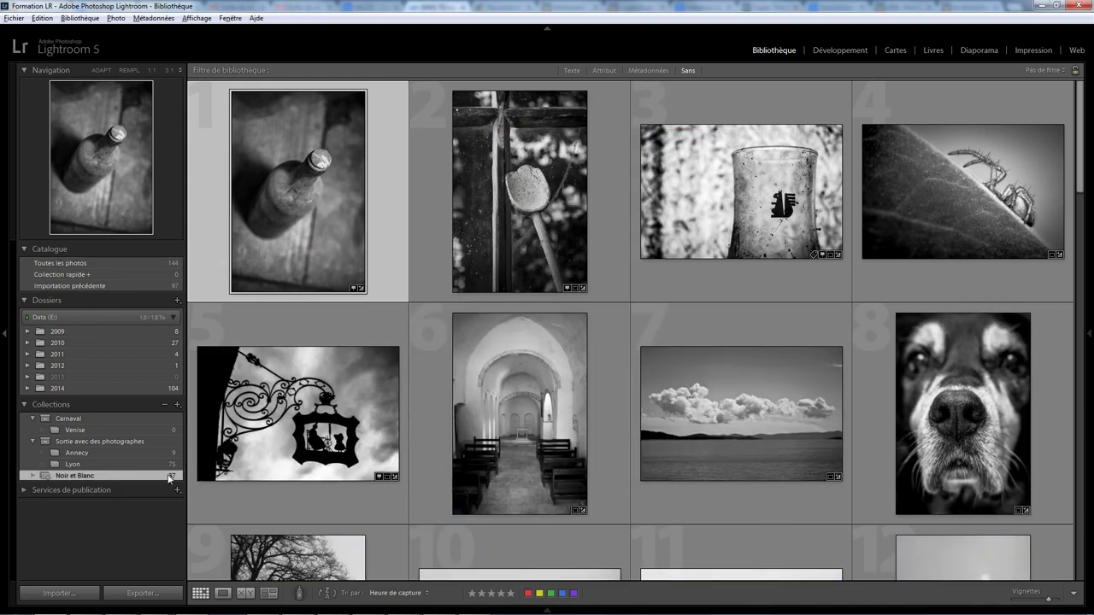
# Scroll through the new Noir et Blanc collection's photos.
pyautogui.scroll(-3, 672, 340)
pyautogui.scroll(-3, 672, 337)
pyautogui.scroll(-3, 672, 336)
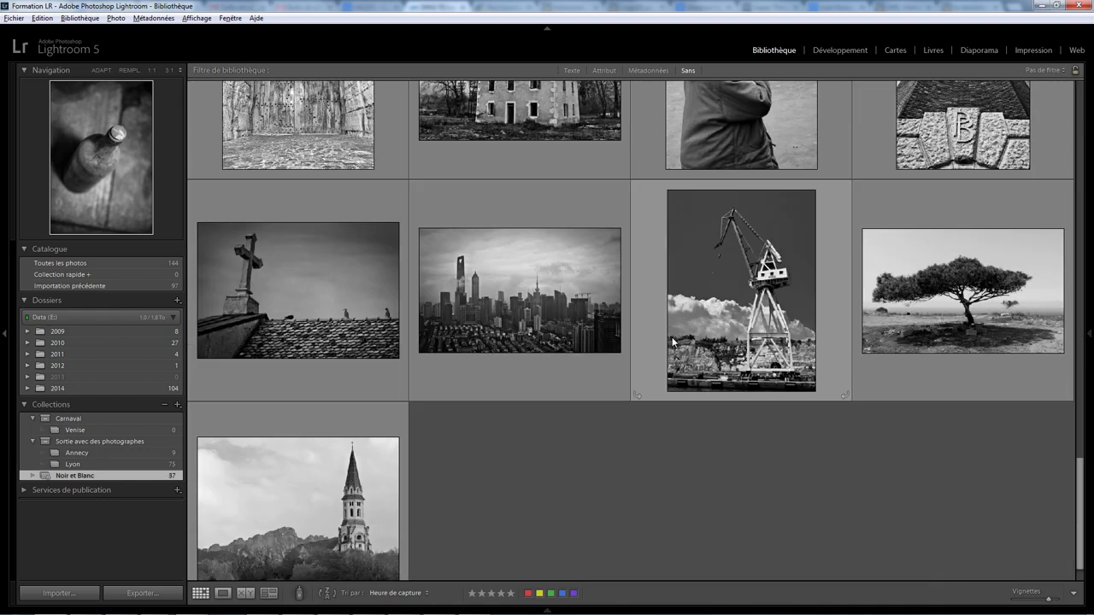
pyautogui.scroll(5, 672, 340)
pyautogui.scroll(4, 672, 340)
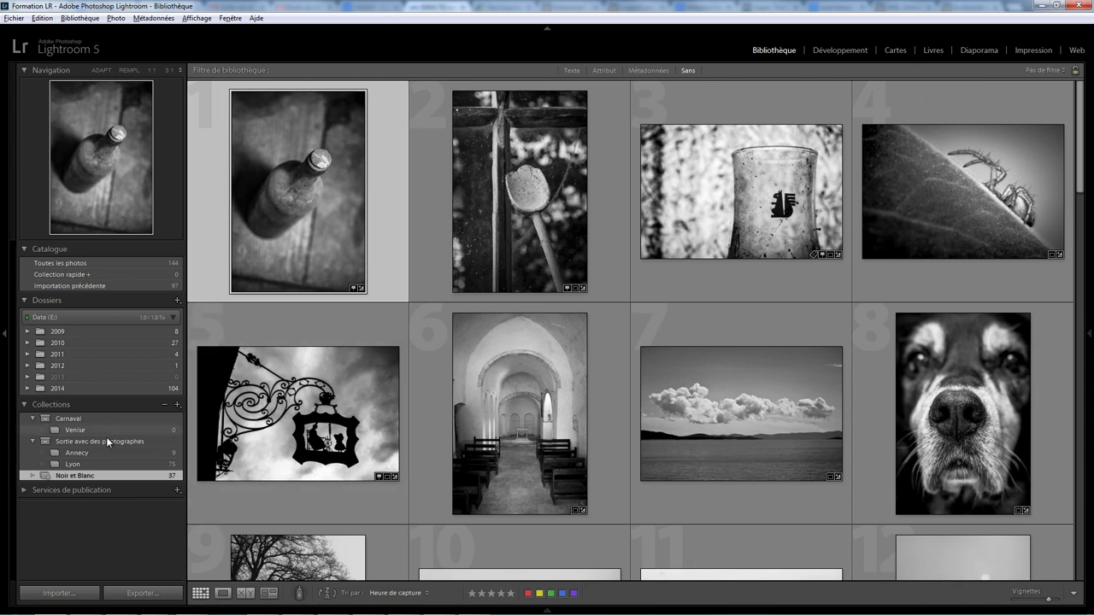
# Open the Lyon collection and select photo 15 of the towering grey buildings.
pyautogui.click(120, 464)
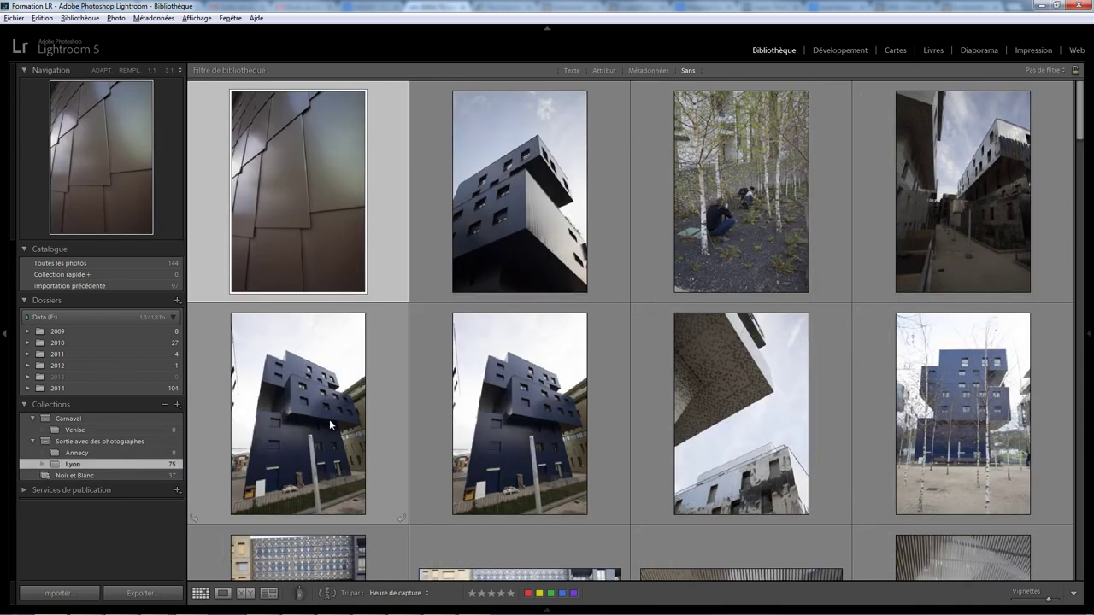
pyautogui.scroll(-3, 694, 373)
pyautogui.scroll(-2, 699, 358)
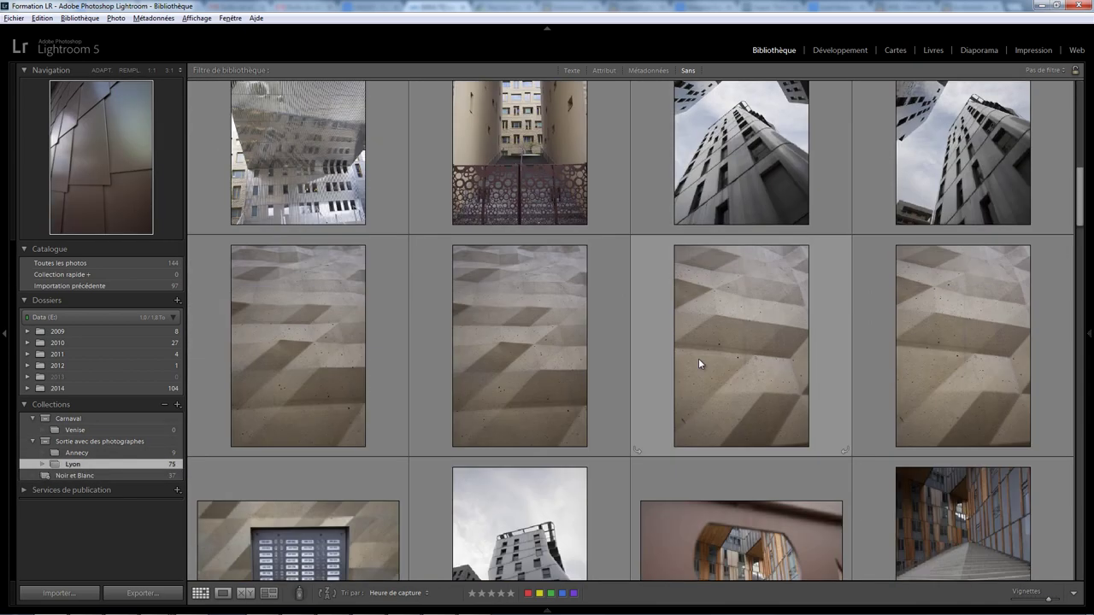
pyautogui.scroll(2, 698, 360)
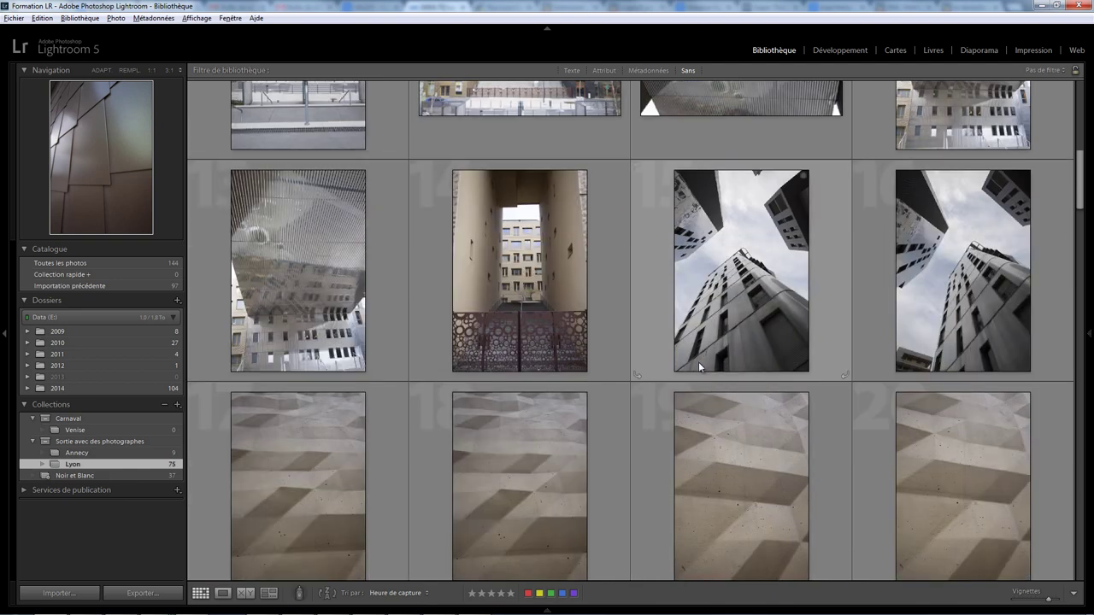
pyautogui.click(728, 301)
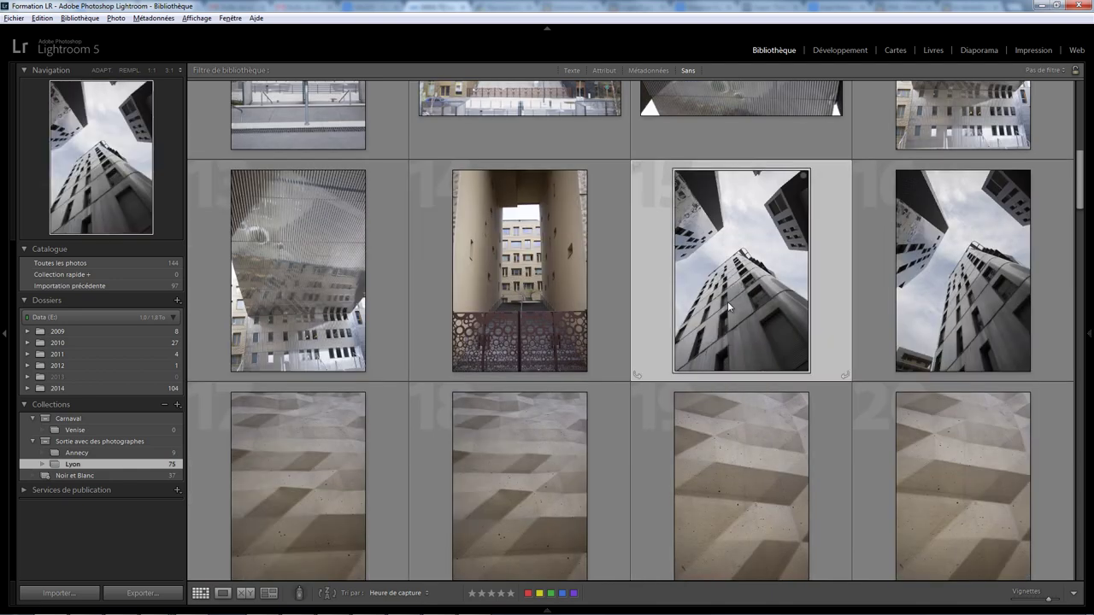
# Make the Lyon tower photo black and white with Clarté +77 and Contraste +35.
pyautogui.click(840, 51)
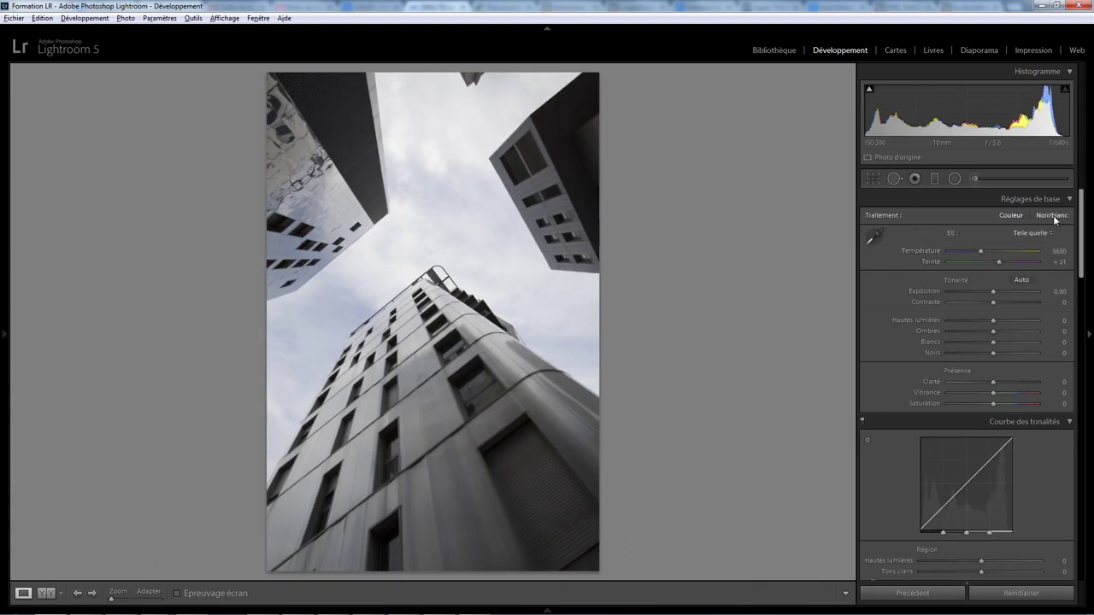
pyautogui.click(1052, 216)
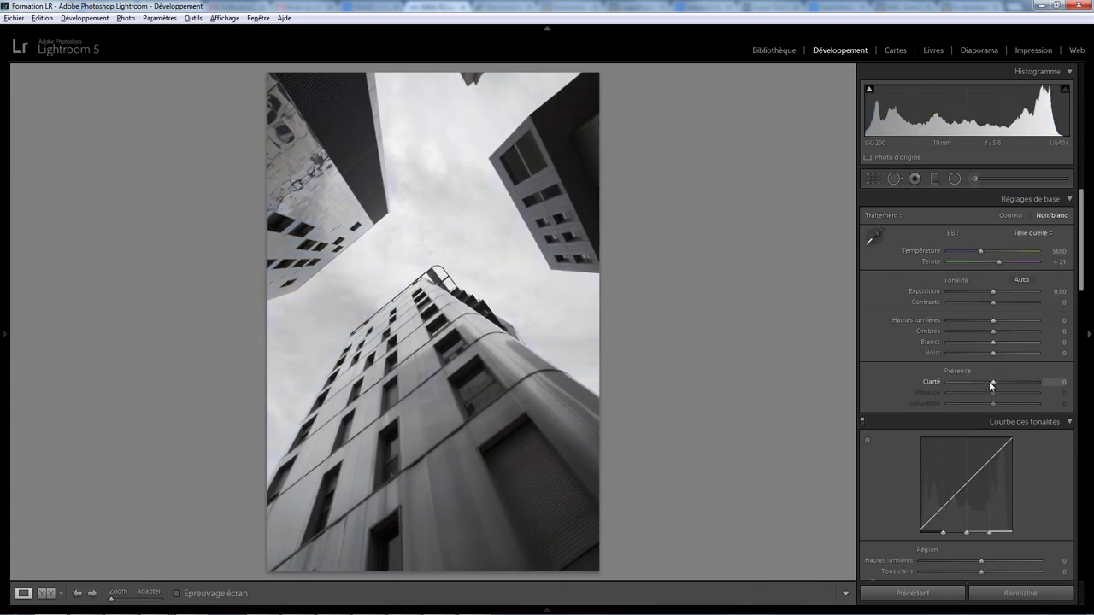
pyautogui.moveTo(993, 382); pyautogui.dragTo(1027, 383)
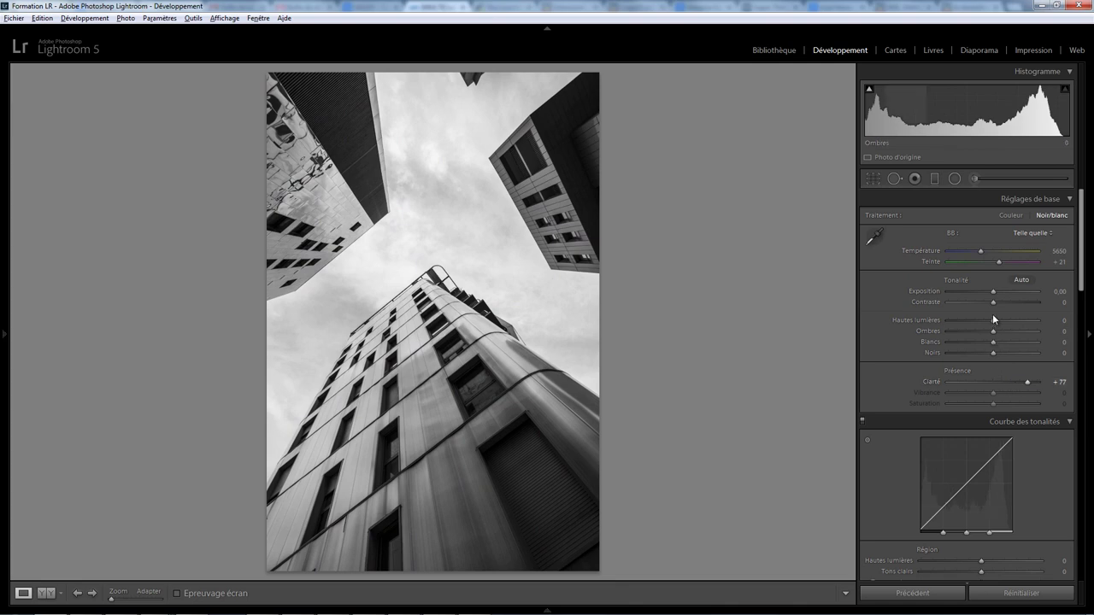
pyautogui.moveTo(993, 303)
pyautogui.mouseDown()
pyautogui.moveTo(1008, 304)
pyautogui.moveTo(969, 323)
pyautogui.mouseUp()
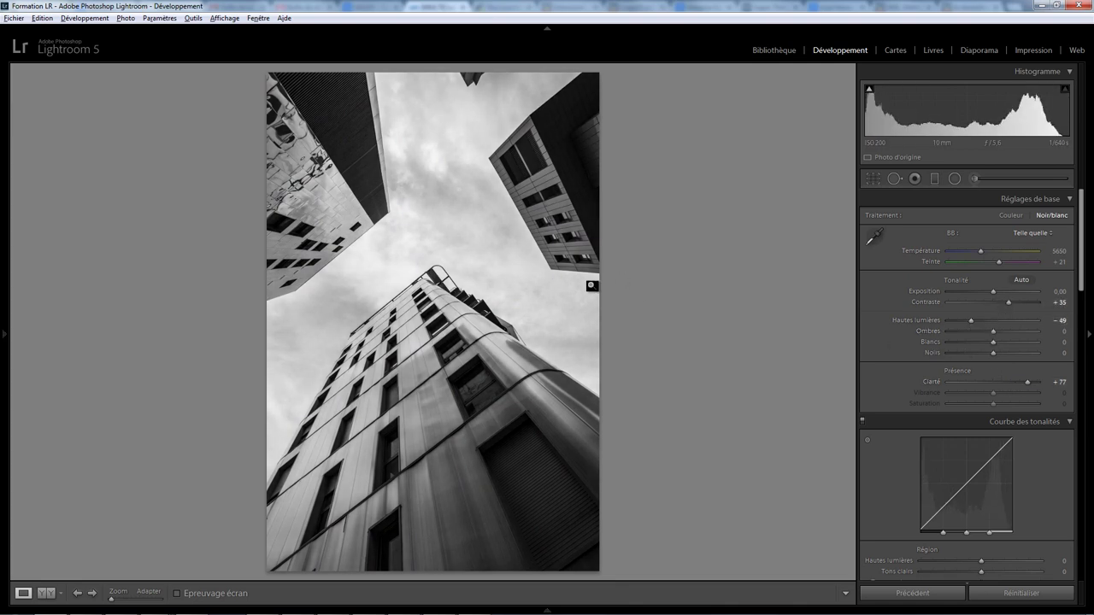
pyautogui.click(782, 51)
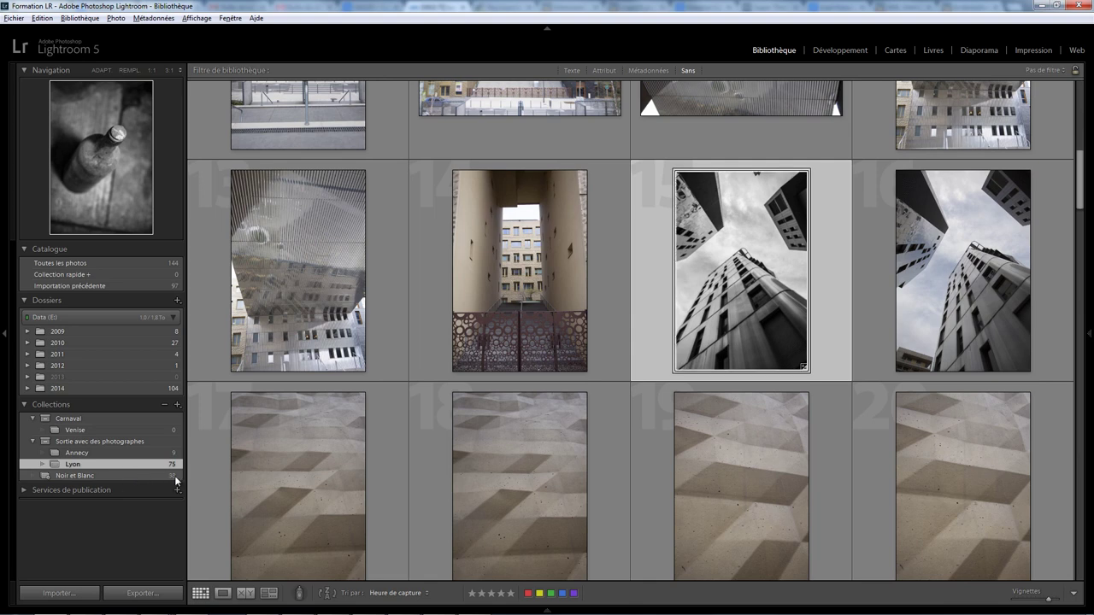
# Check the photo appears in Noir et Blanc, then revert it to Couleur from Lyon.
pyautogui.click(141, 476)
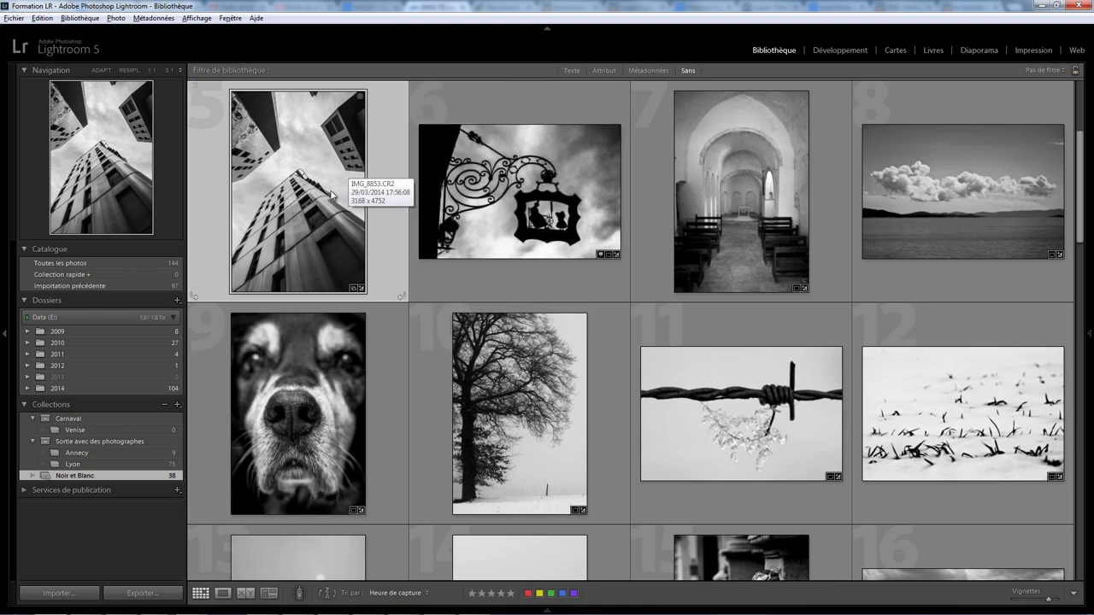
pyautogui.click(103, 464)
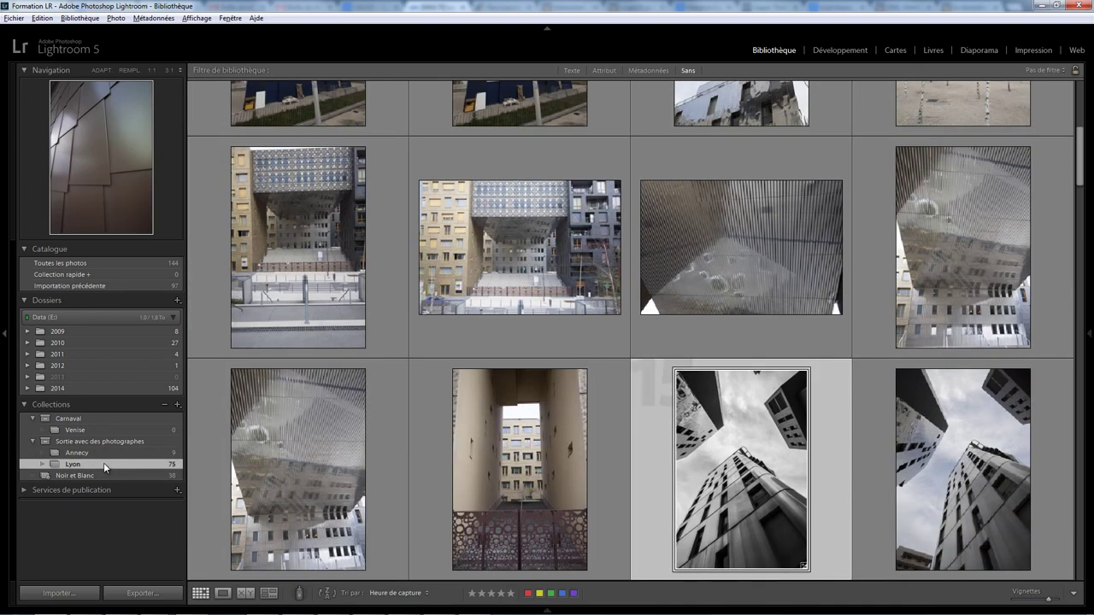
pyautogui.scroll(-2, 781, 345)
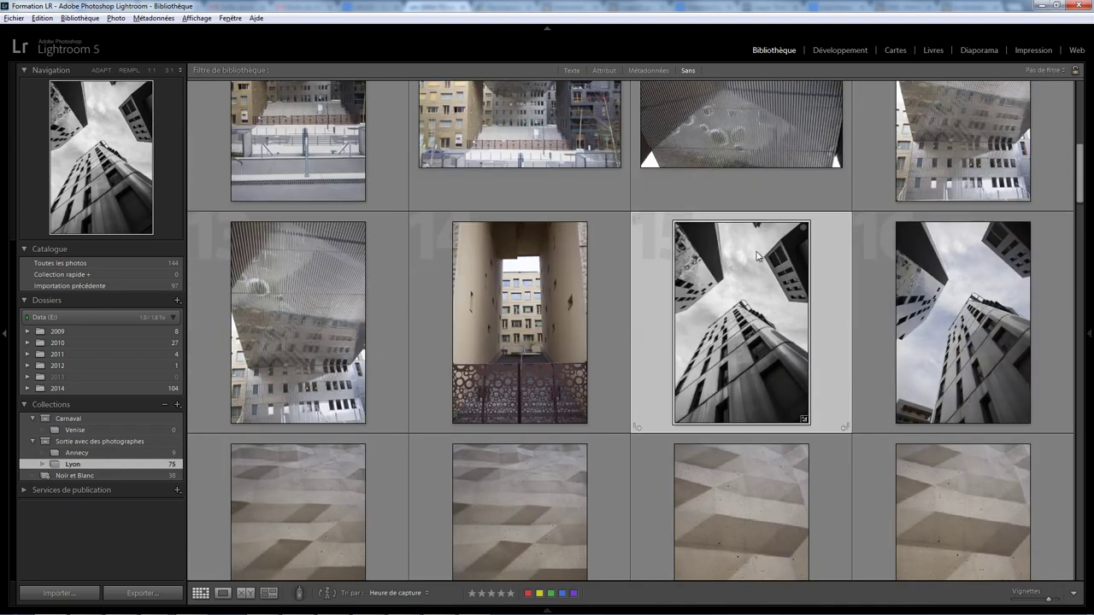
pyautogui.click(842, 50)
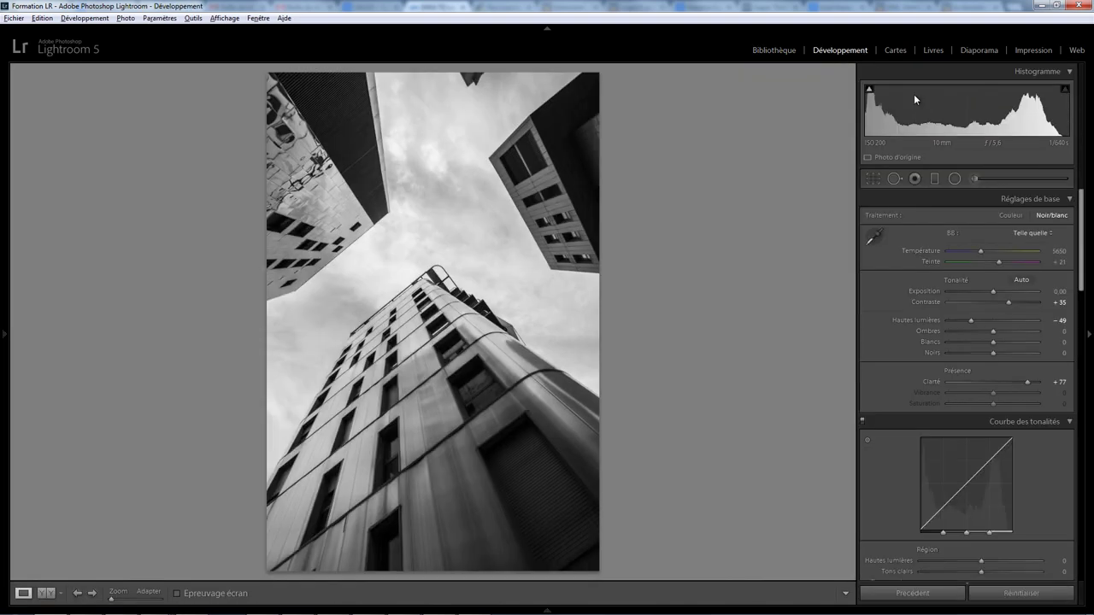
pyautogui.click(1013, 215)
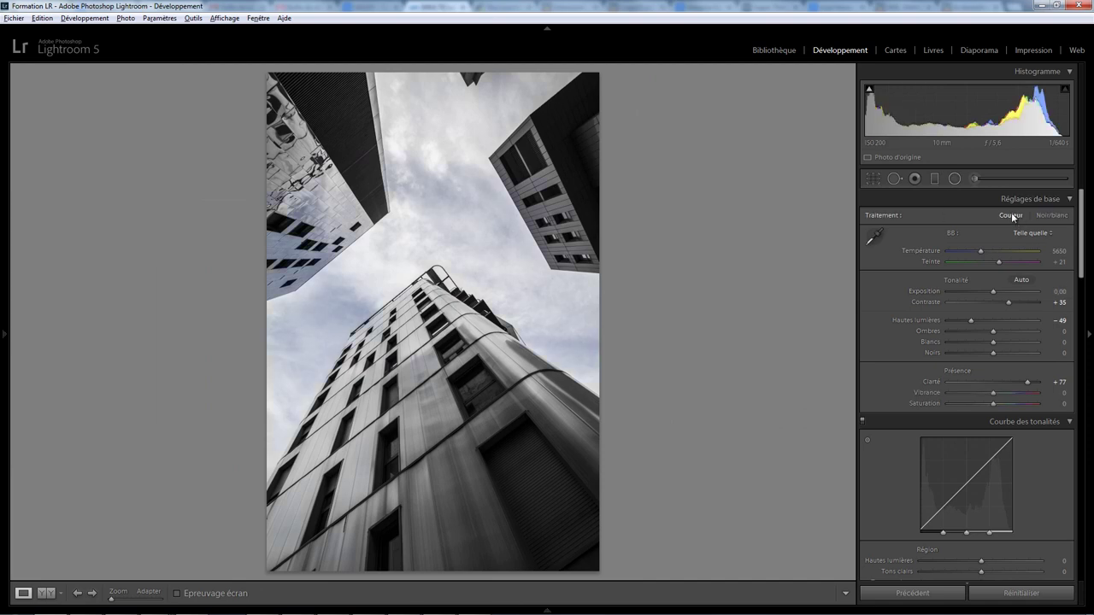
pyautogui.click(777, 50)
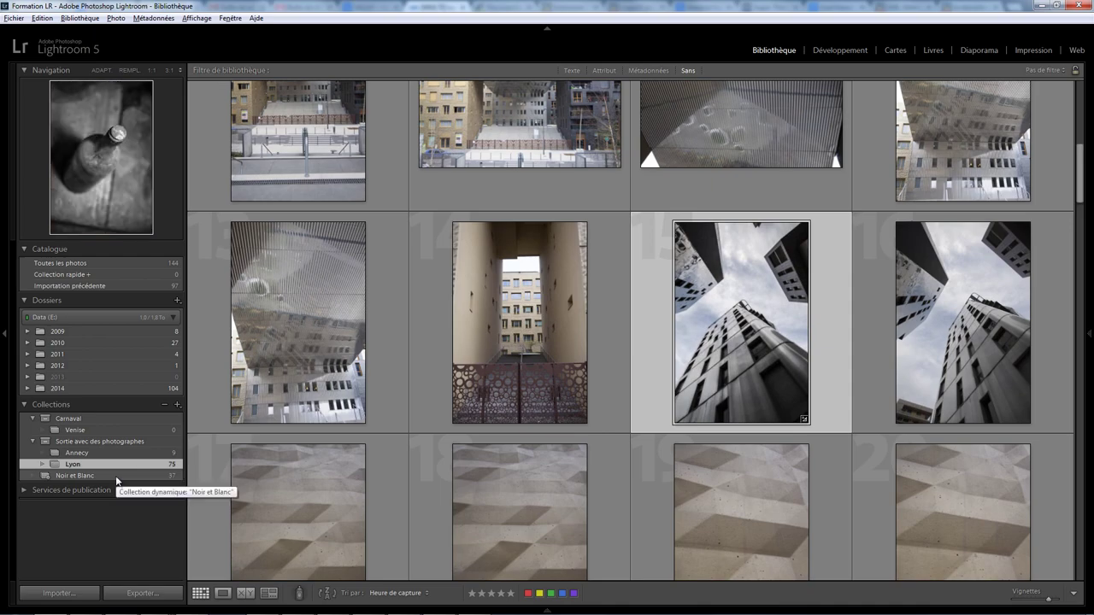
# Review the Noir et Blanc collection's black-and-white photos again.
pyautogui.click(149, 475)
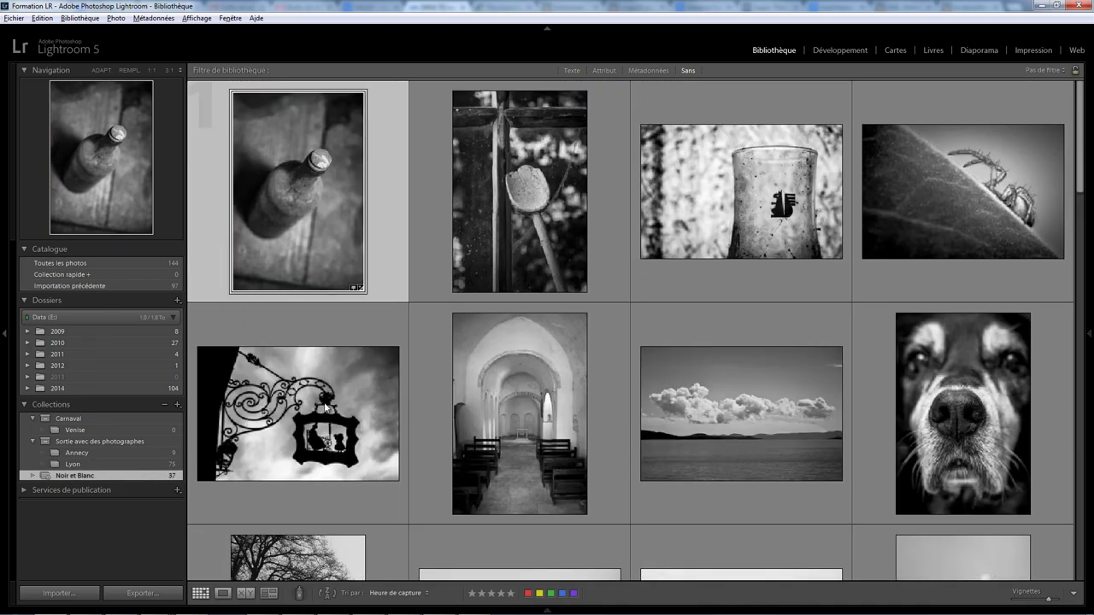
pyautogui.scroll(-5, 706, 269)
pyautogui.scroll(-3, 705, 269)
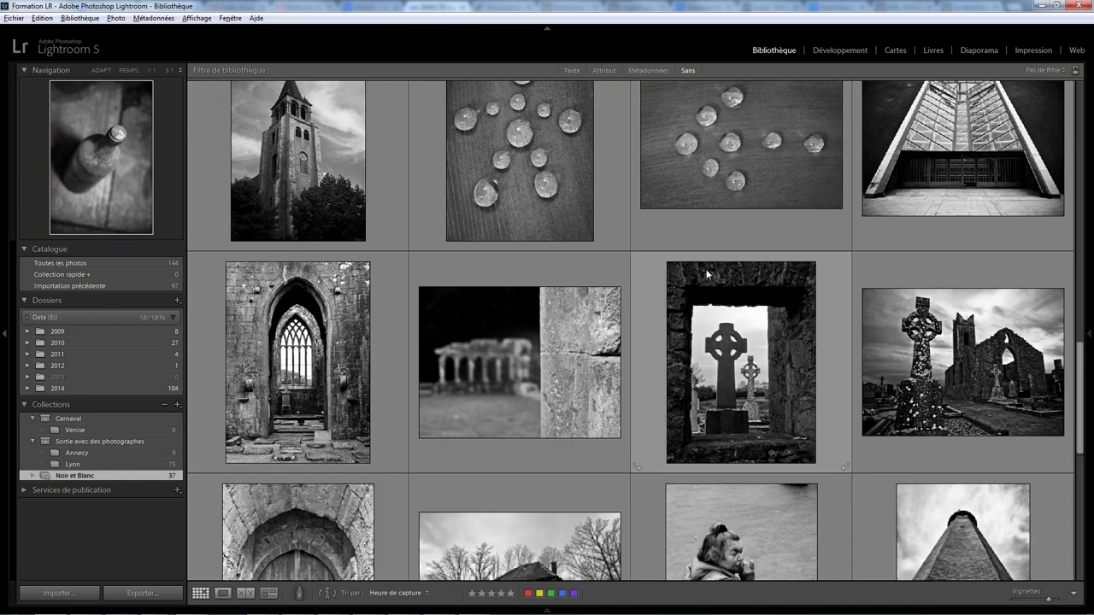
pyautogui.scroll(-3, 706, 272)
pyautogui.scroll(5, 706, 269)
pyautogui.scroll(5, 706, 270)
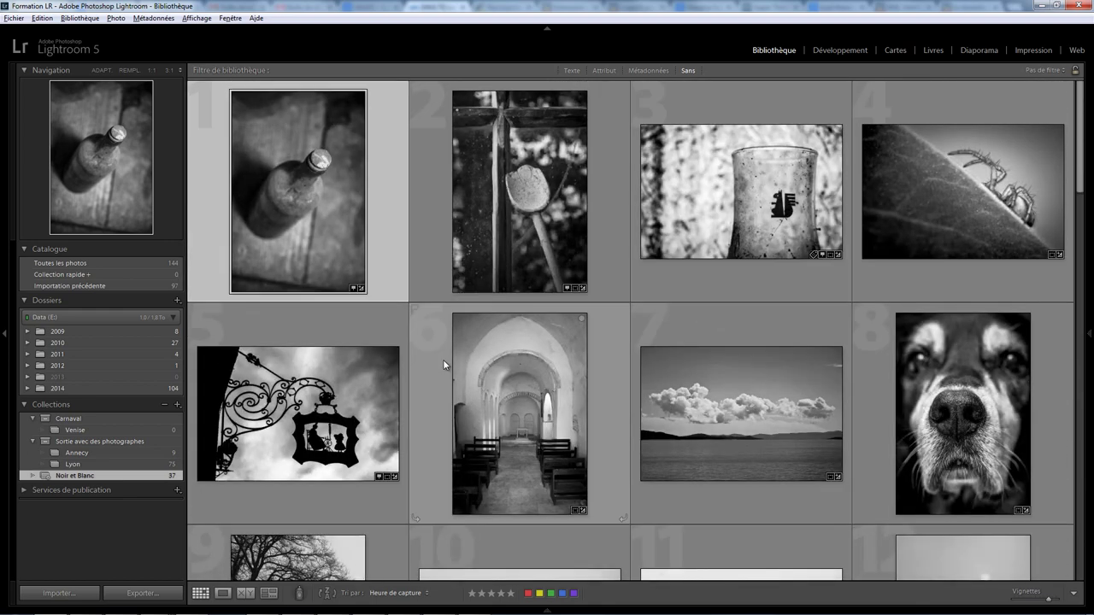
# Add the rule Distance focale est 100 to the Noir et Blanc smart collection and save.
pyautogui.rightClick(148, 480)
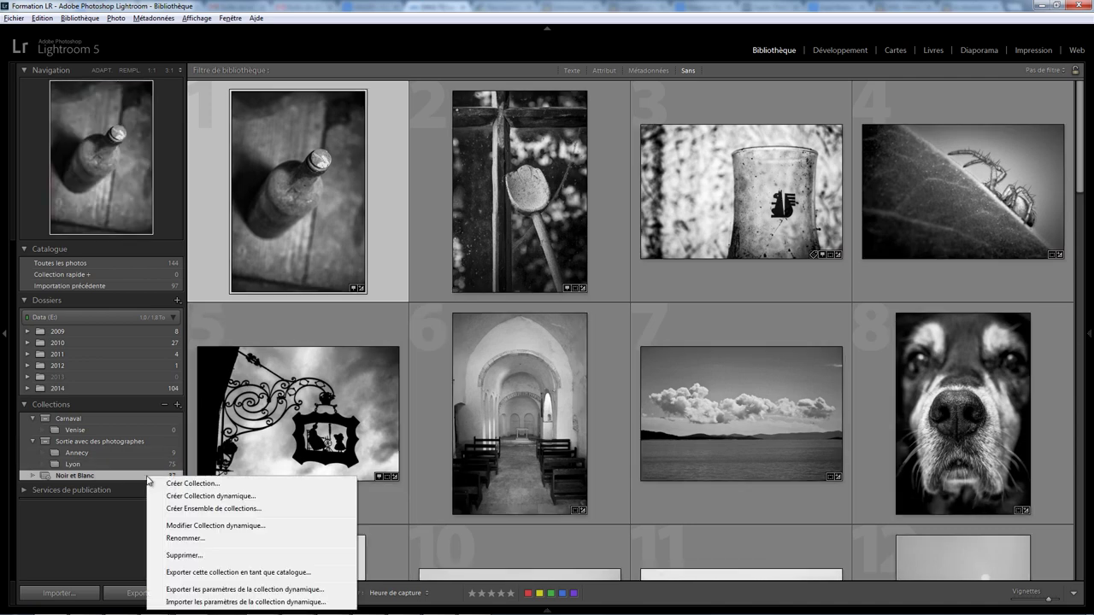
pyautogui.click(220, 525)
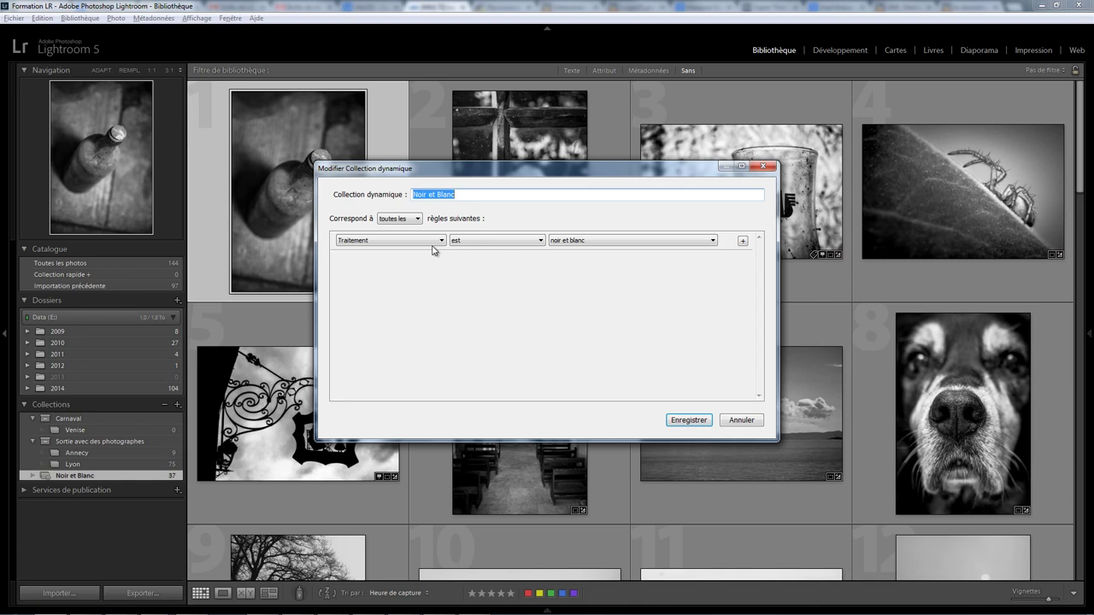
pyautogui.click(744, 242)
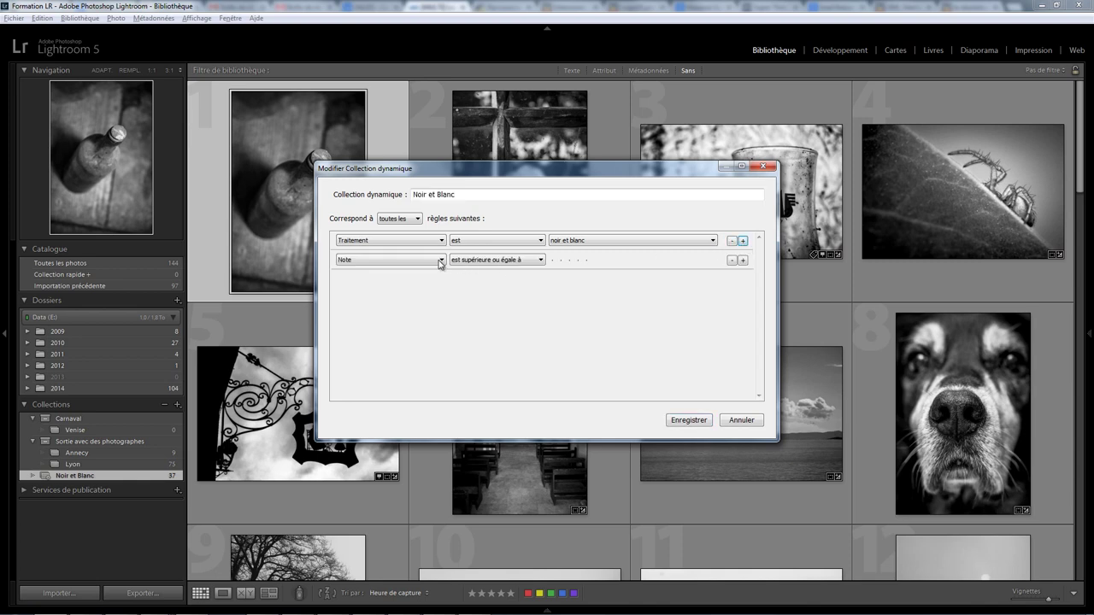
pyautogui.click(440, 260)
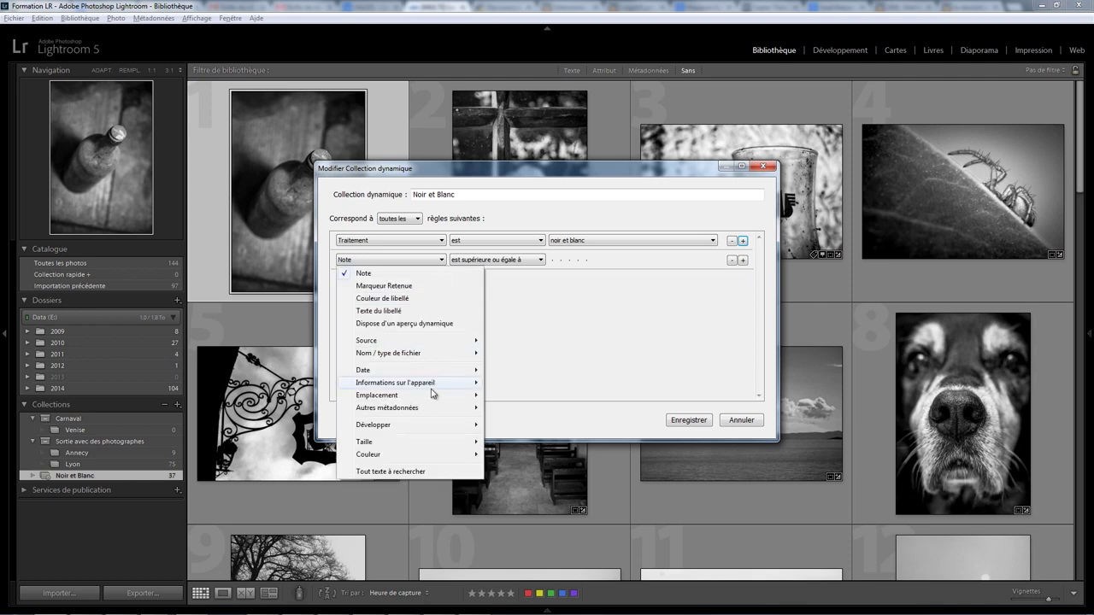
pyautogui.moveTo(396, 382)
pyautogui.click(529, 425)
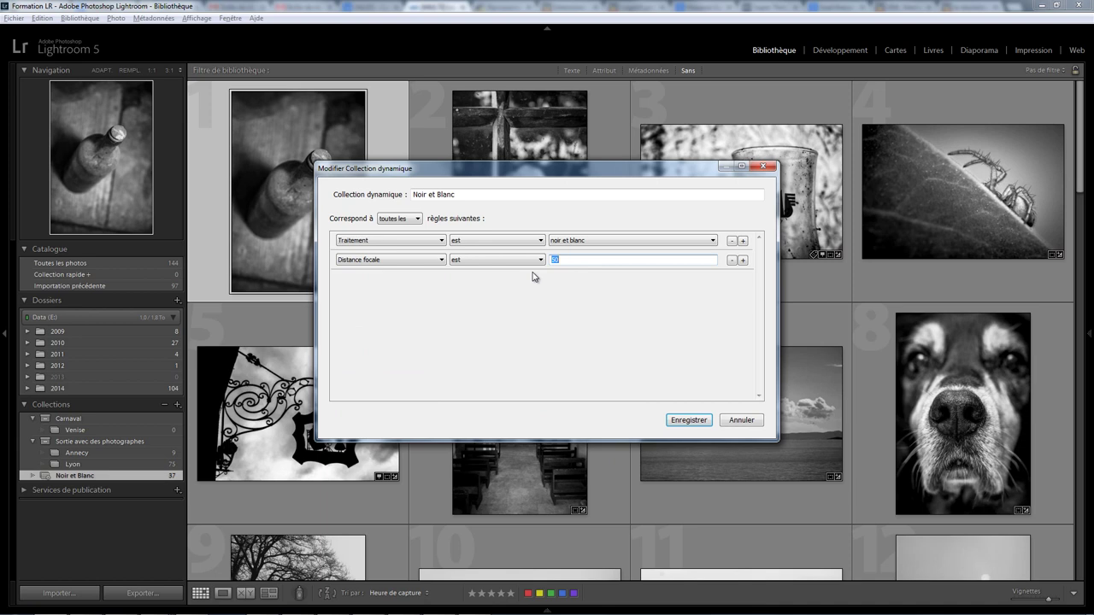
pyautogui.write('100')
pyautogui.click(700, 425)
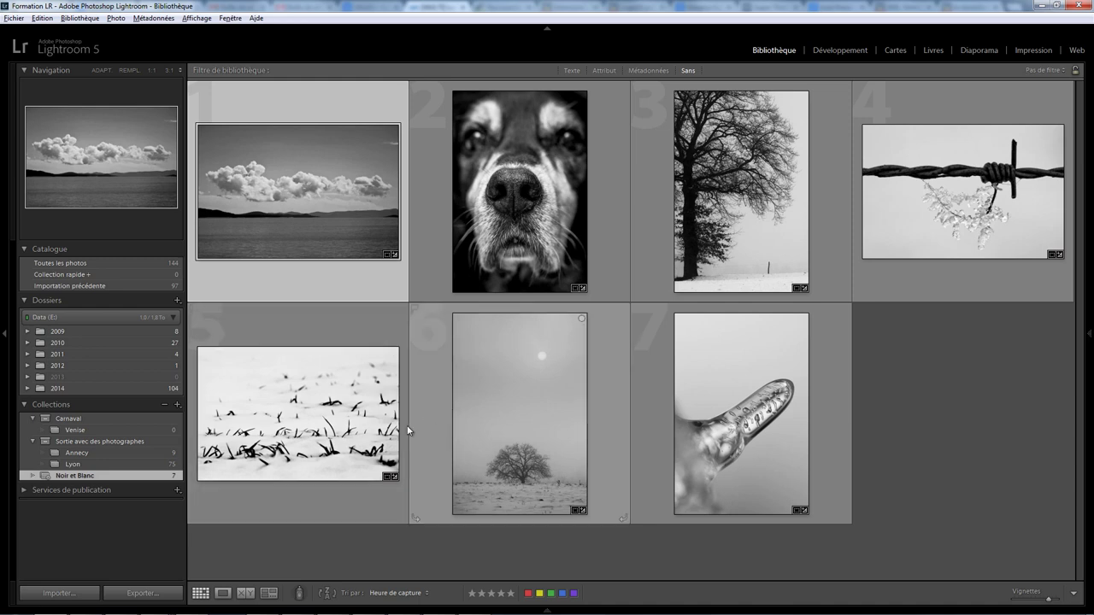
# Rename the Noir et Blanc collection to 'Noir et Blanc 100mm'.
pyautogui.rightClick(121, 477)
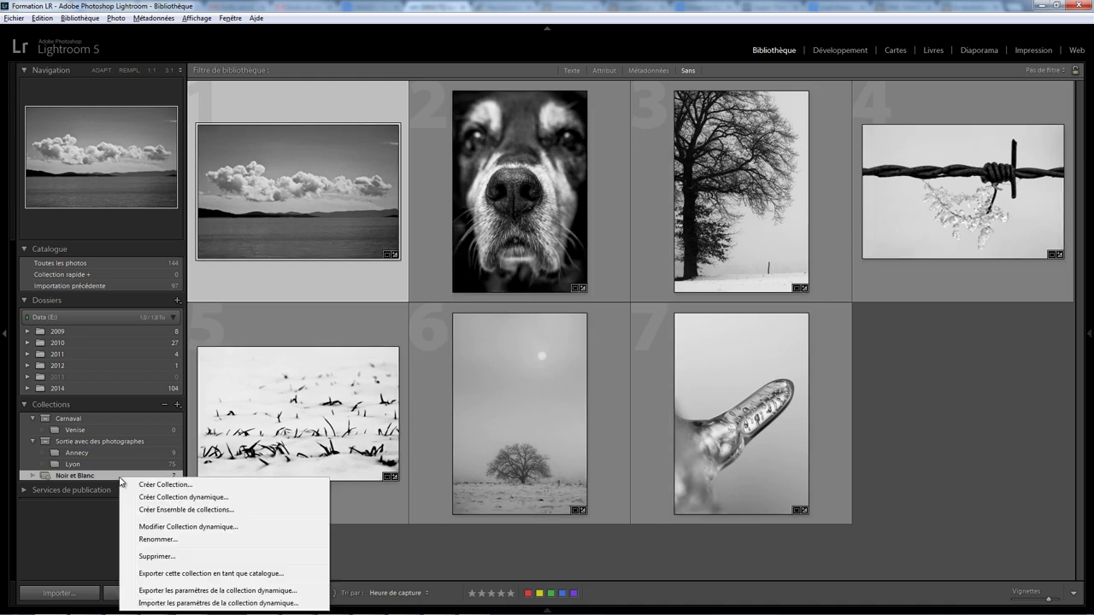
pyautogui.click(162, 539)
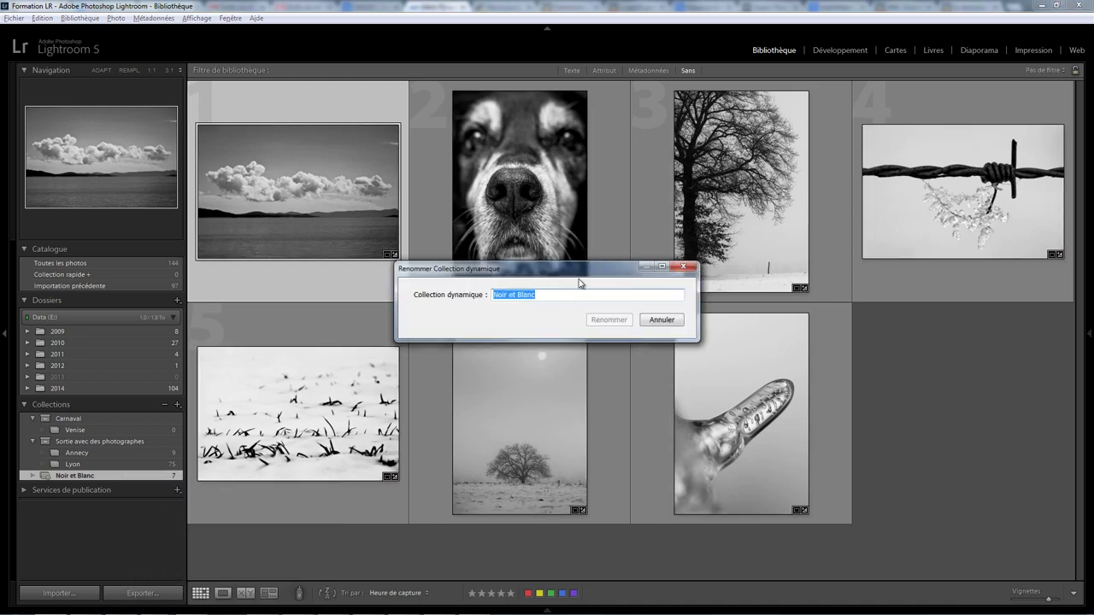
pyautogui.click(557, 294)
pyautogui.write('10')
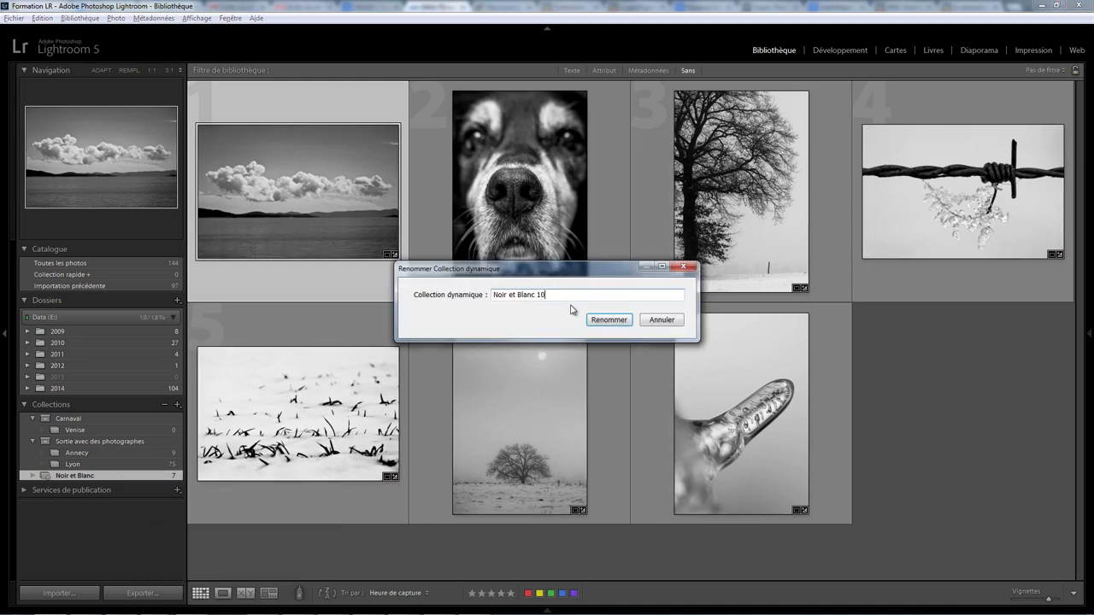
pyautogui.write('0mm')
pyautogui.click(609, 320)
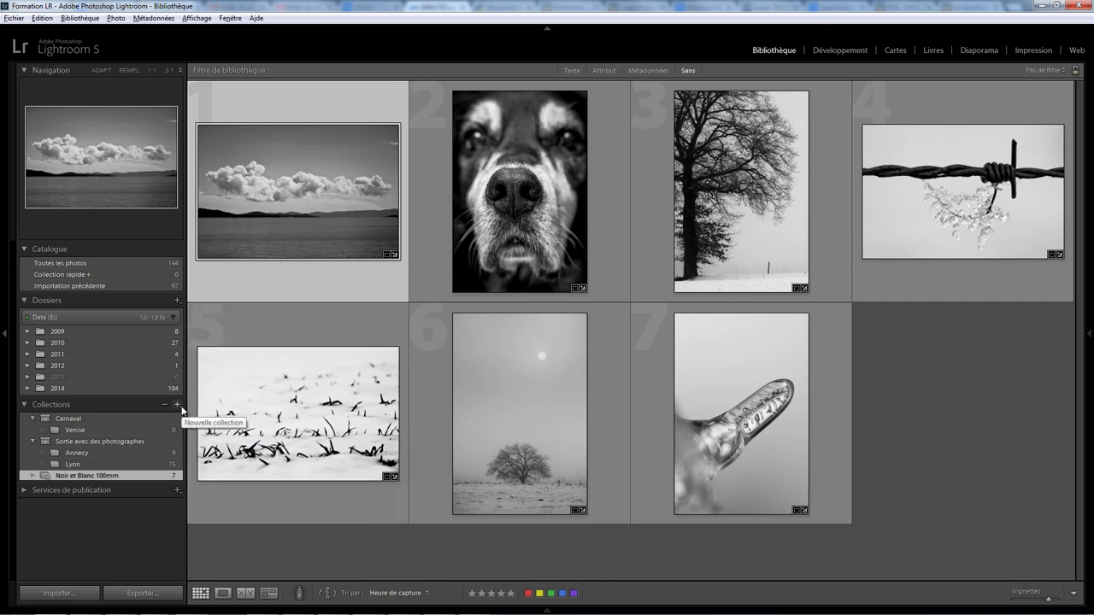
# Create the 'Japon' smart collection with rule Pays est Japon and select the stone flower photo.
pyautogui.click(177, 404)
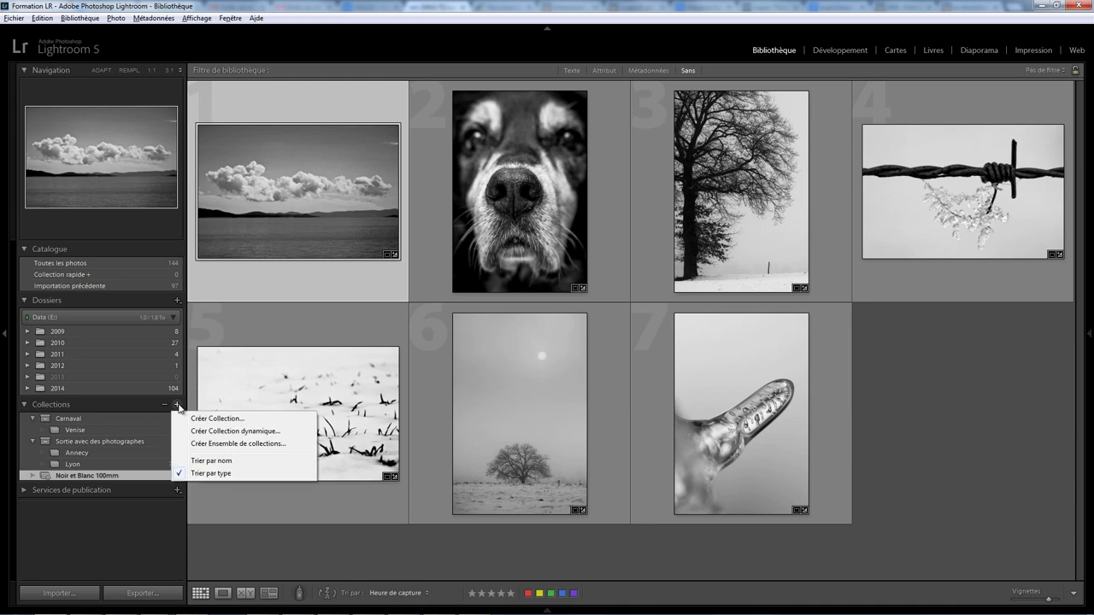
pyautogui.click(221, 432)
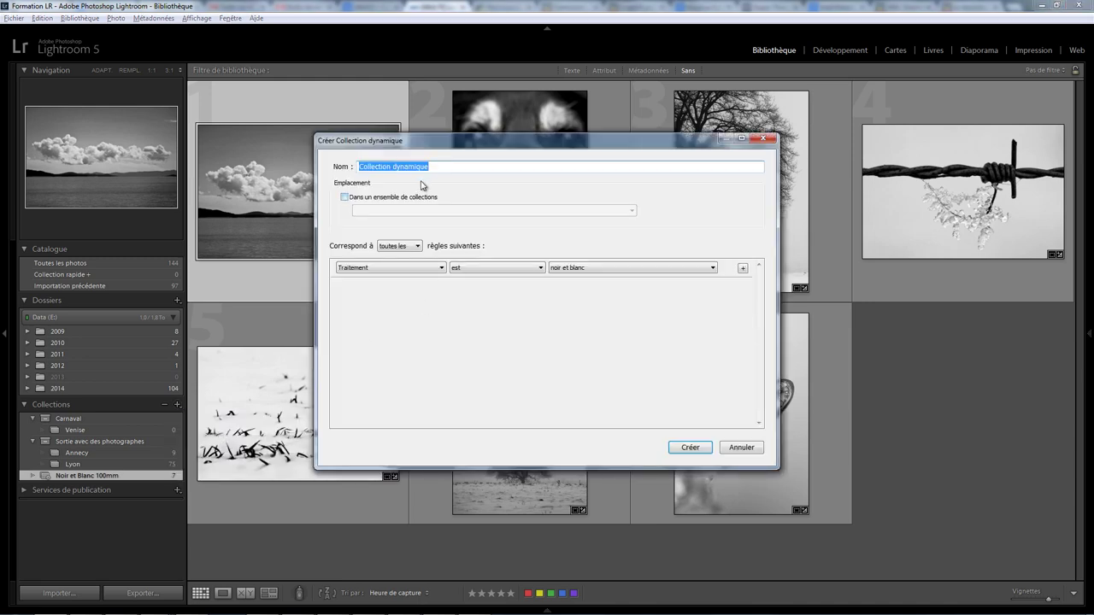
pyautogui.write('Jap')
pyautogui.write('on')
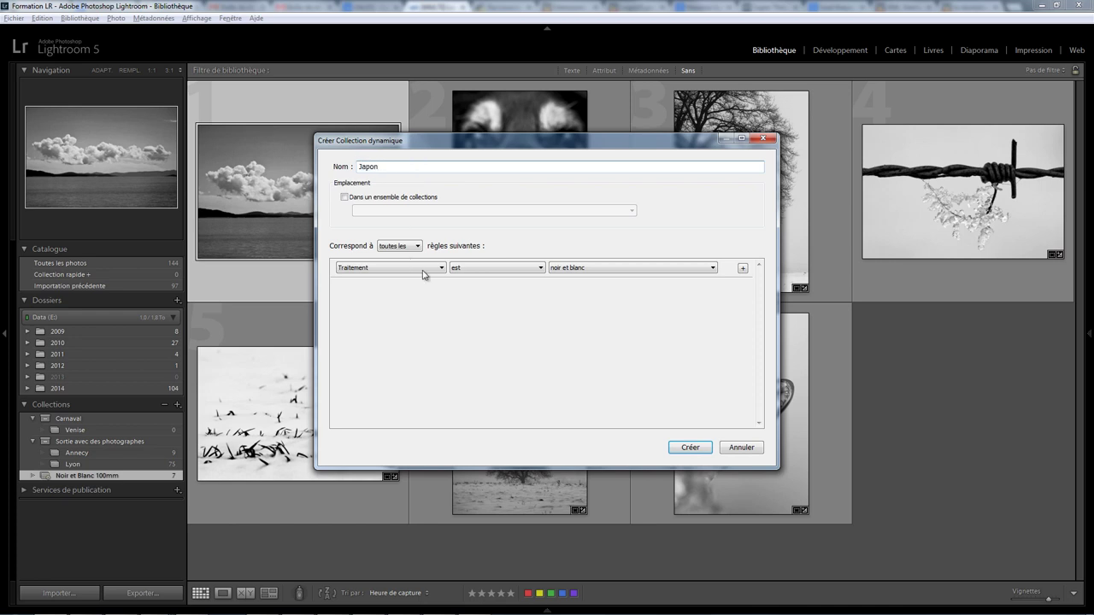
pyautogui.click(438, 271)
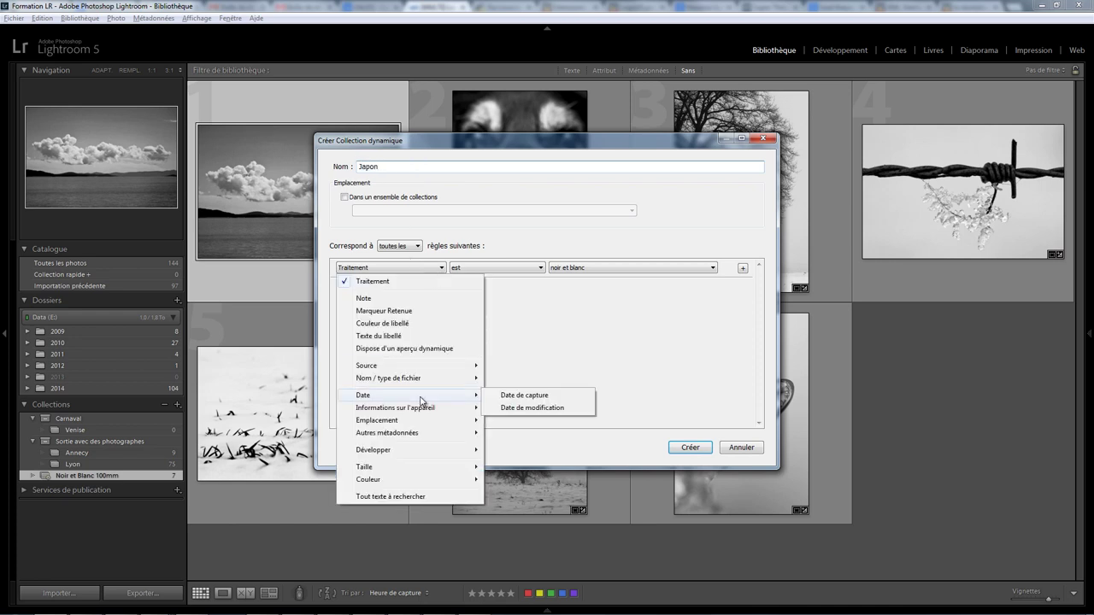
pyautogui.moveTo(377, 420)
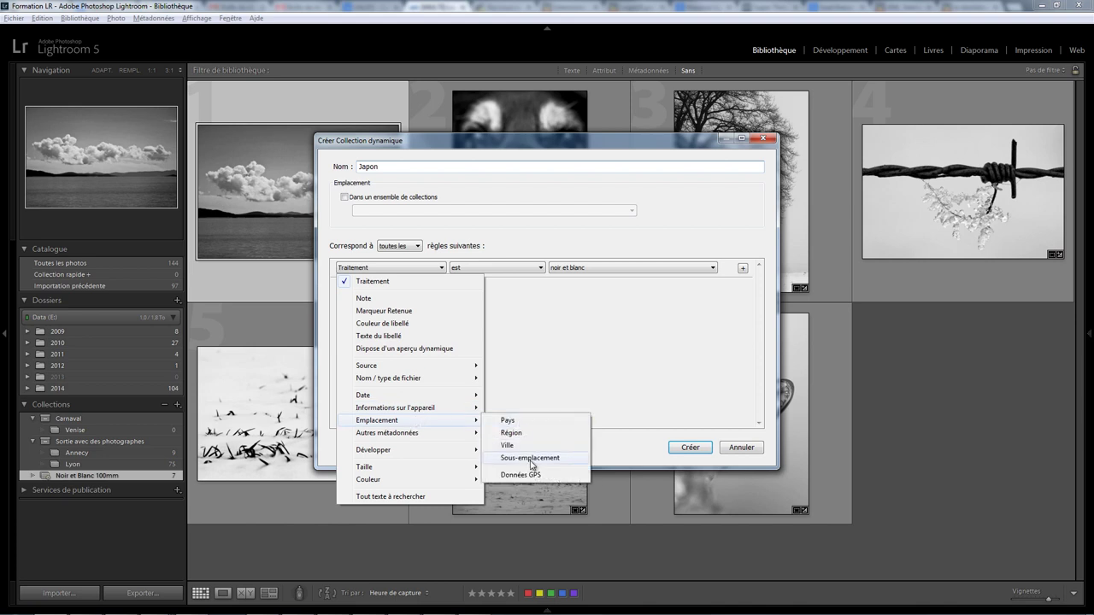
pyautogui.click(516, 421)
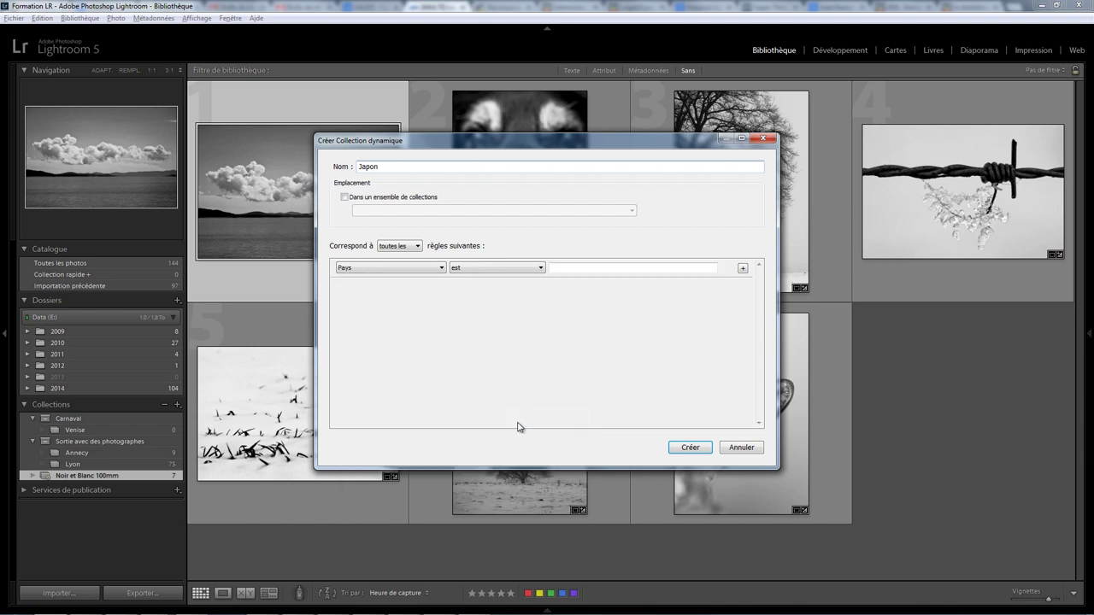
pyautogui.click(578, 267)
pyautogui.click(691, 447)
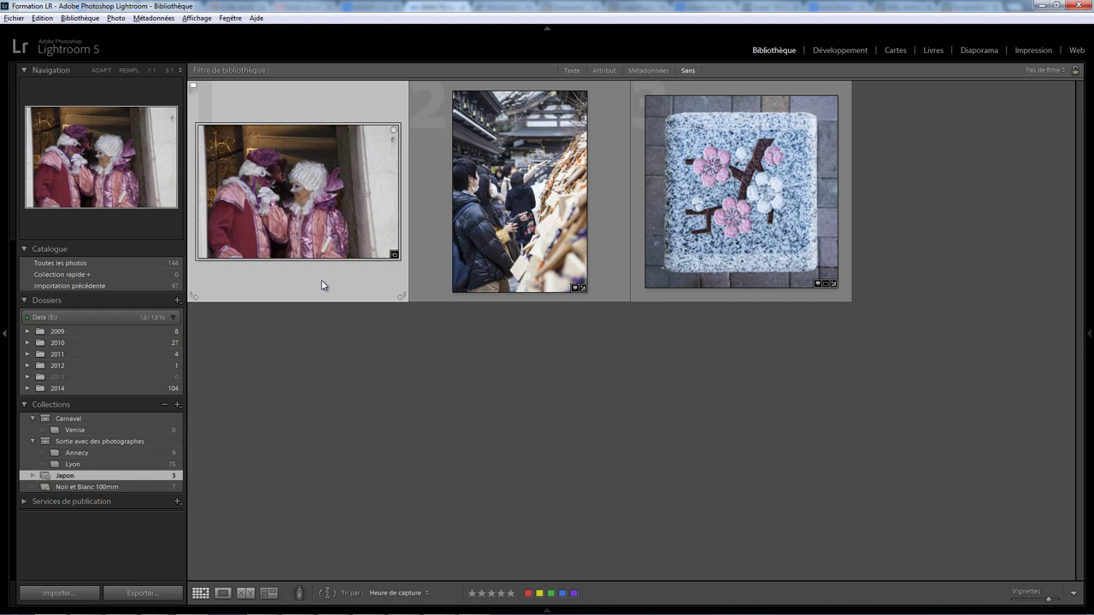
pyautogui.moveTo(741, 192)
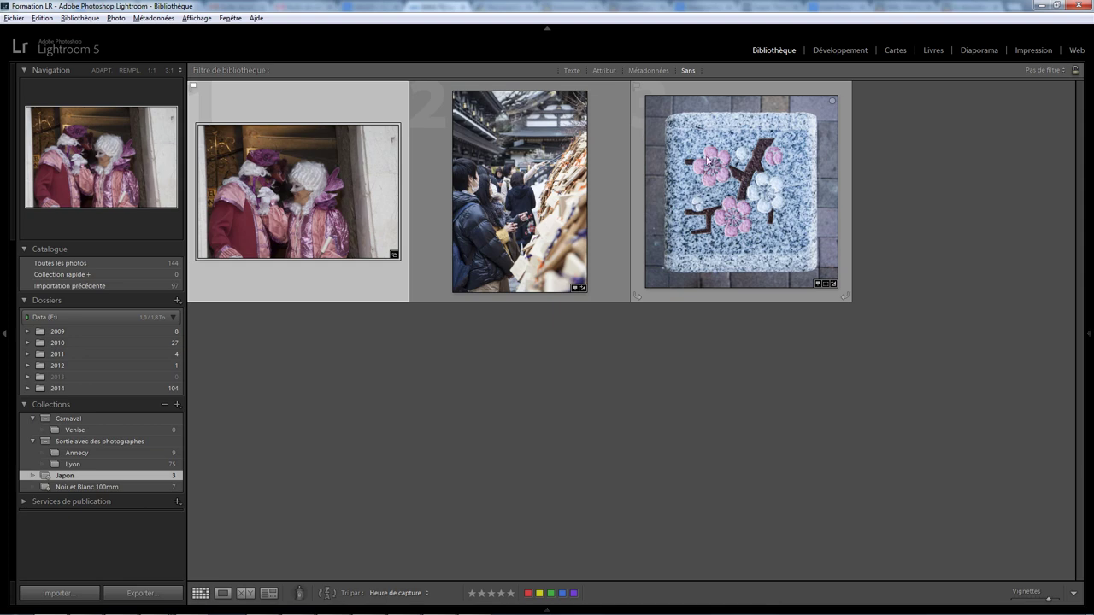
pyautogui.click(733, 166)
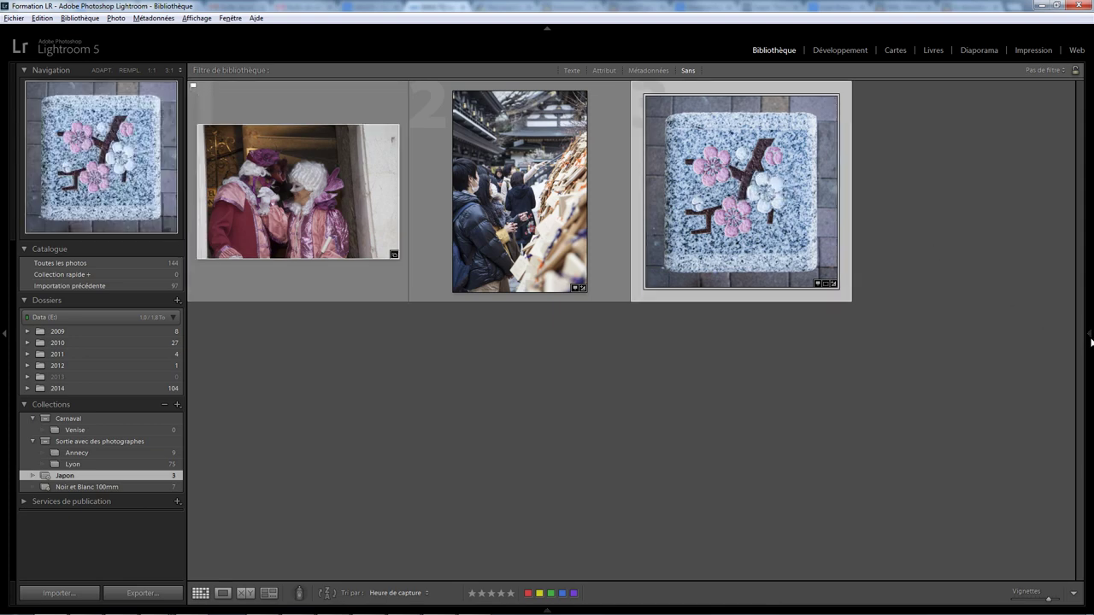
pyautogui.moveTo(1089, 333)
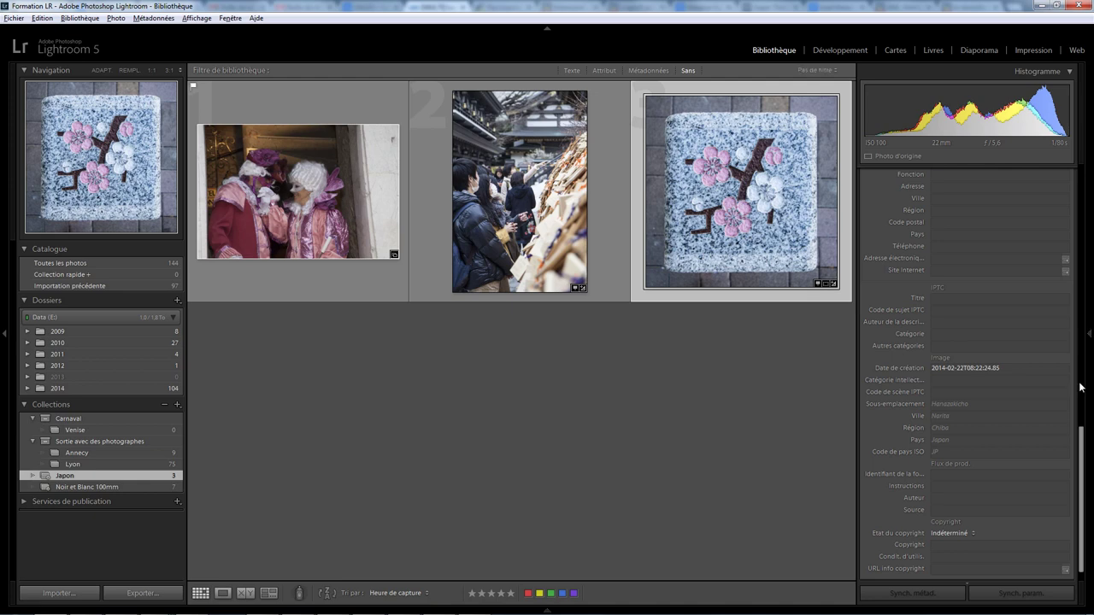
# Scroll the Métadonnées panel down to the stone flower photo's IPTC Pays field.
pyautogui.moveTo(1081, 432); pyautogui.dragTo(1081, 196)
pyautogui.scroll(-2, 1026, 205)
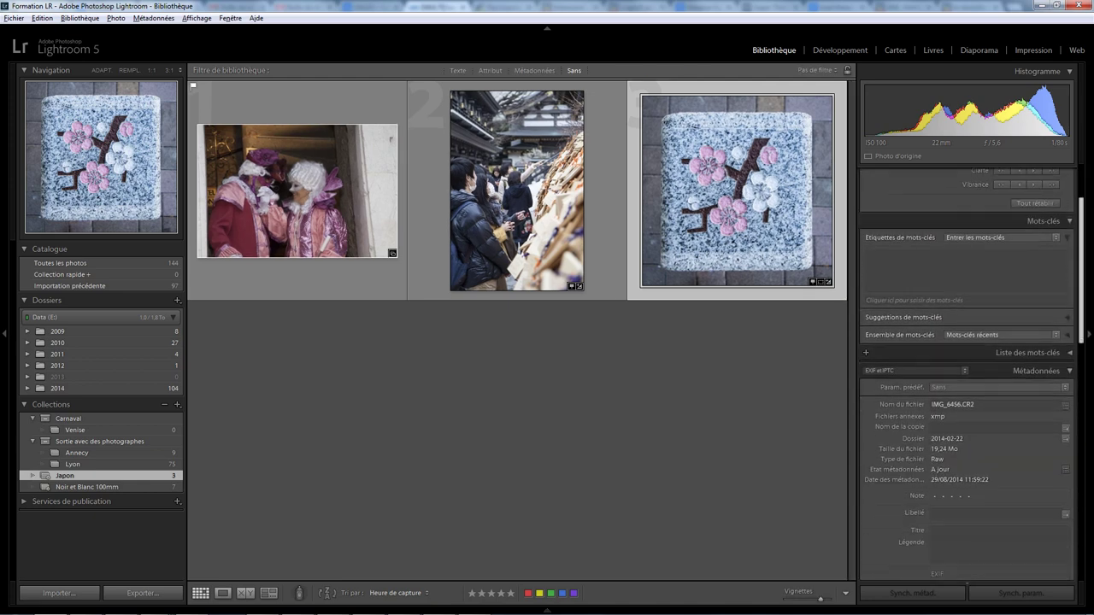
pyautogui.scroll(-2, 1026, 205)
pyautogui.scroll(-2, 1026, 205)
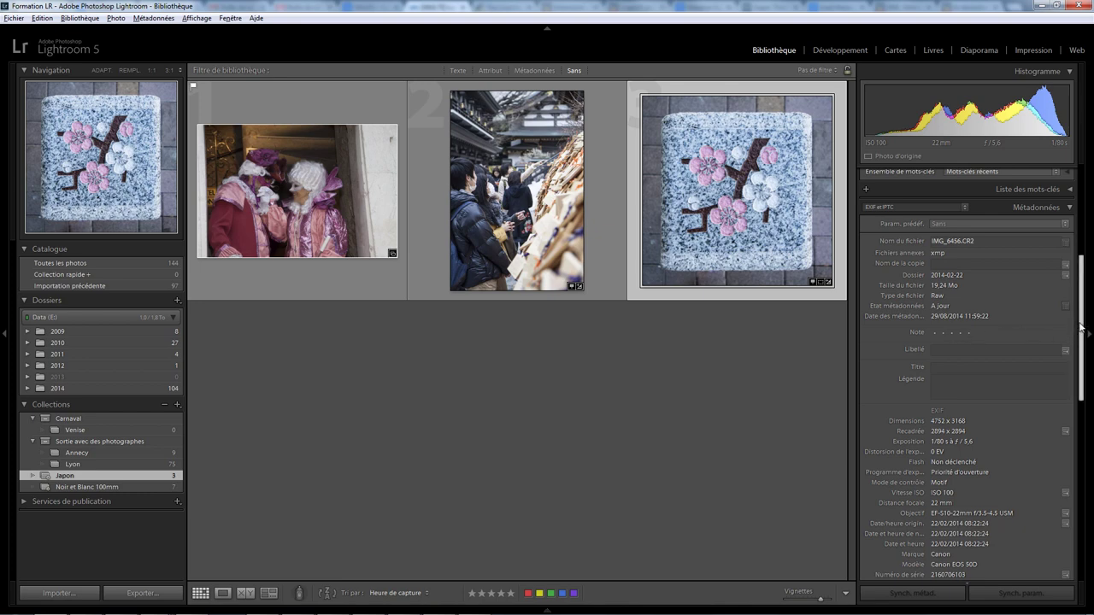
pyautogui.scroll(-2, 1080, 329)
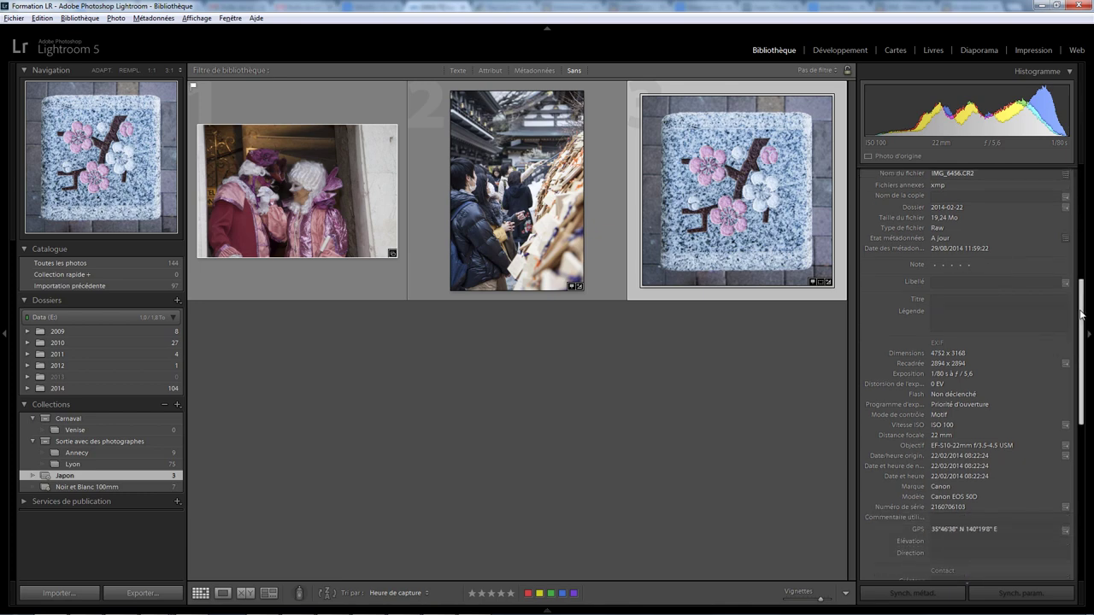
pyautogui.moveTo(1085, 314); pyautogui.dragTo(1083, 382)
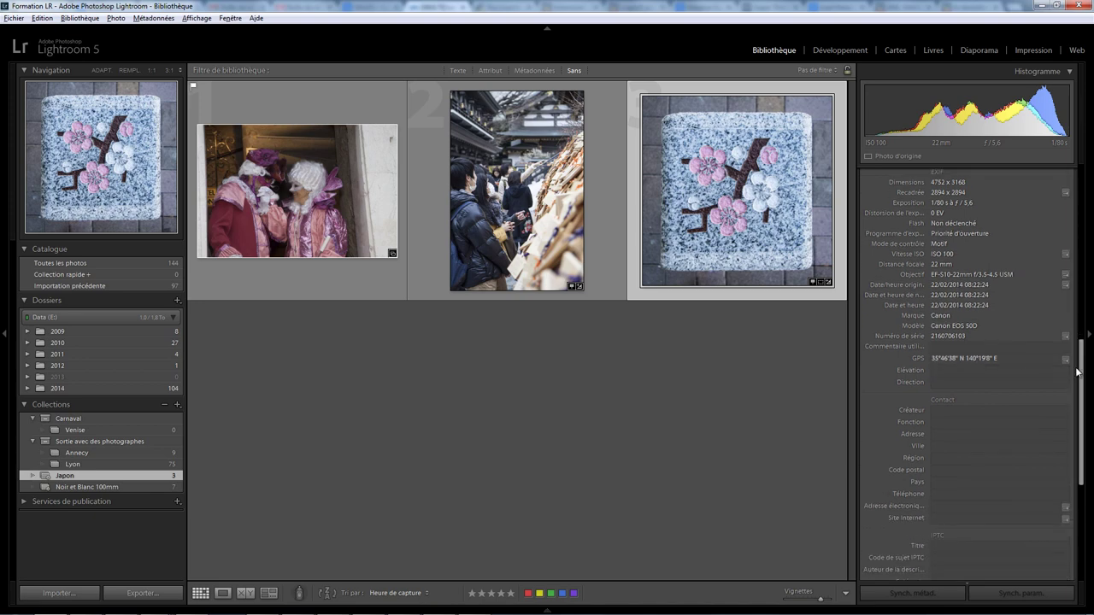
pyautogui.moveTo(1084, 372); pyautogui.dragTo(1078, 470)
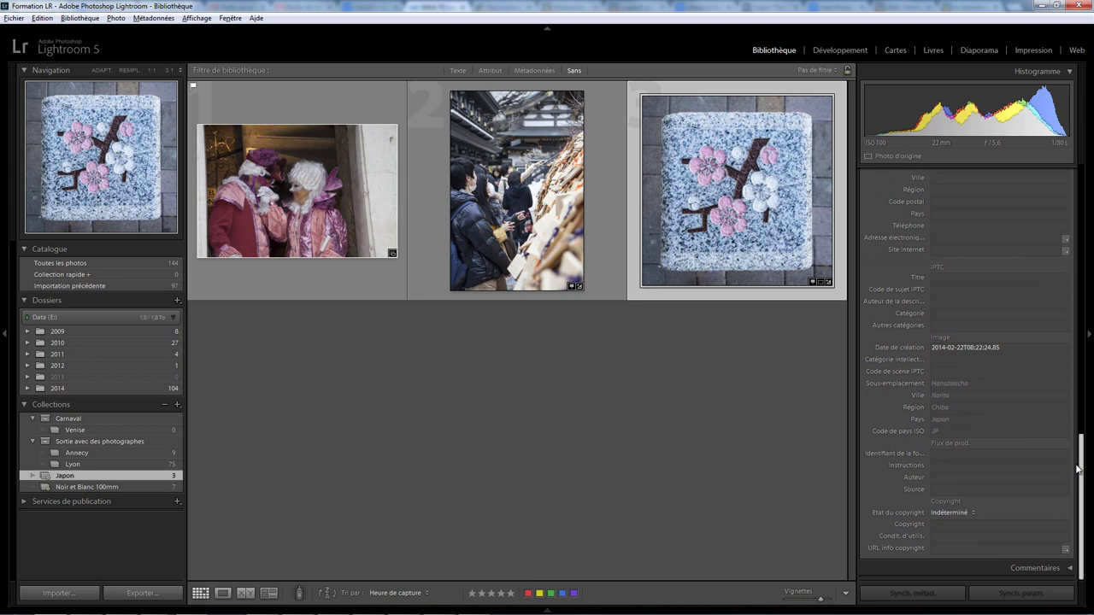
# Set the stone flower photo's Pays to Japon.
pyautogui.click(952, 422)
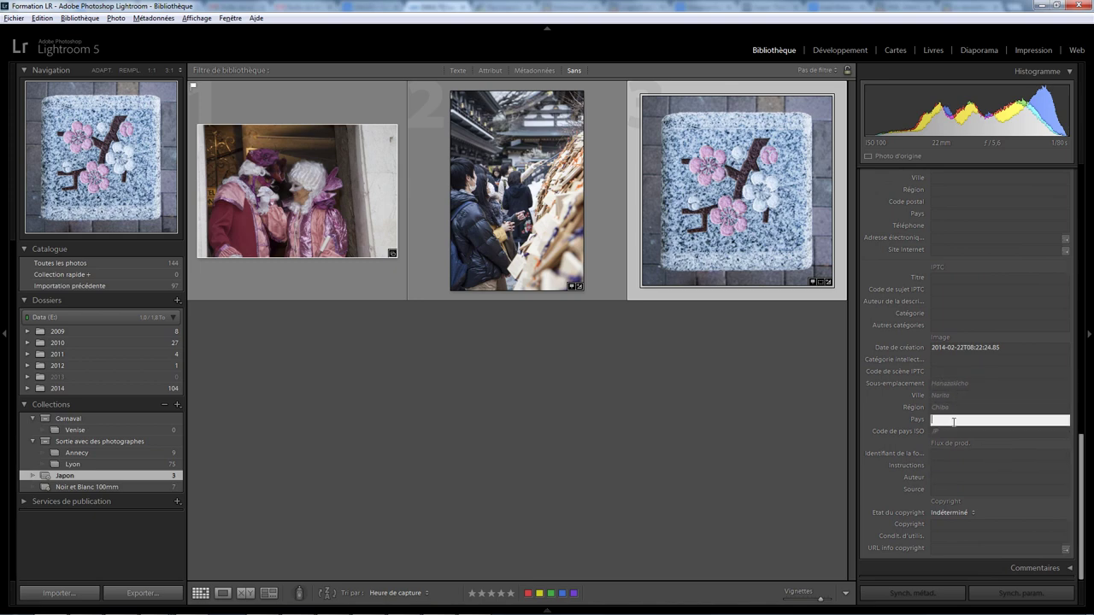
pyautogui.write('Japon')
pyautogui.press('Tab')
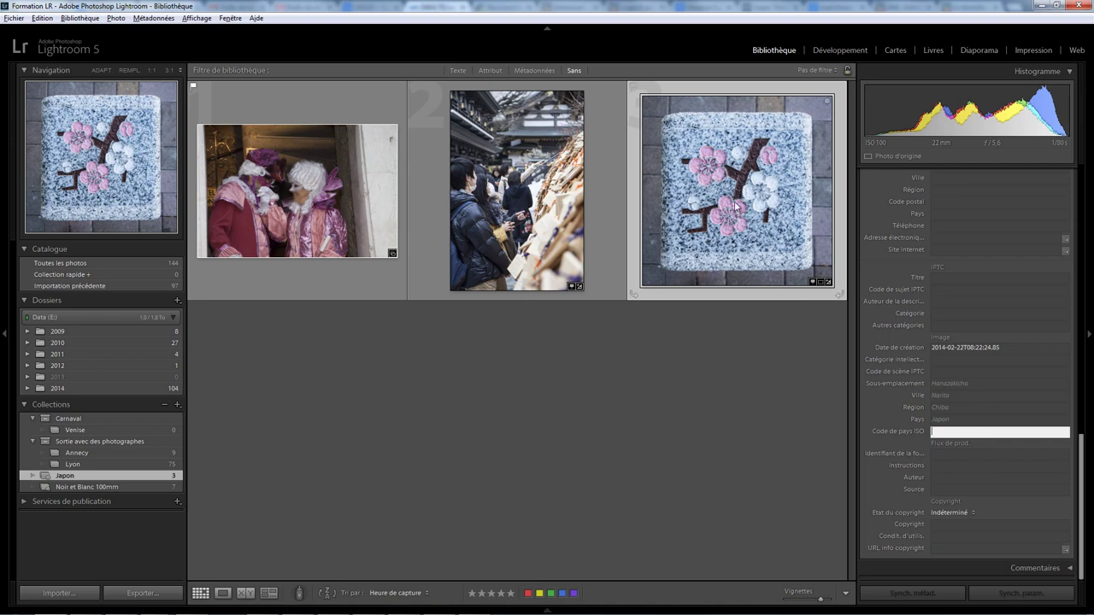
# Clear the carnival photo's Pays value so it leaves the Japon collection.
pyautogui.click(333, 270)
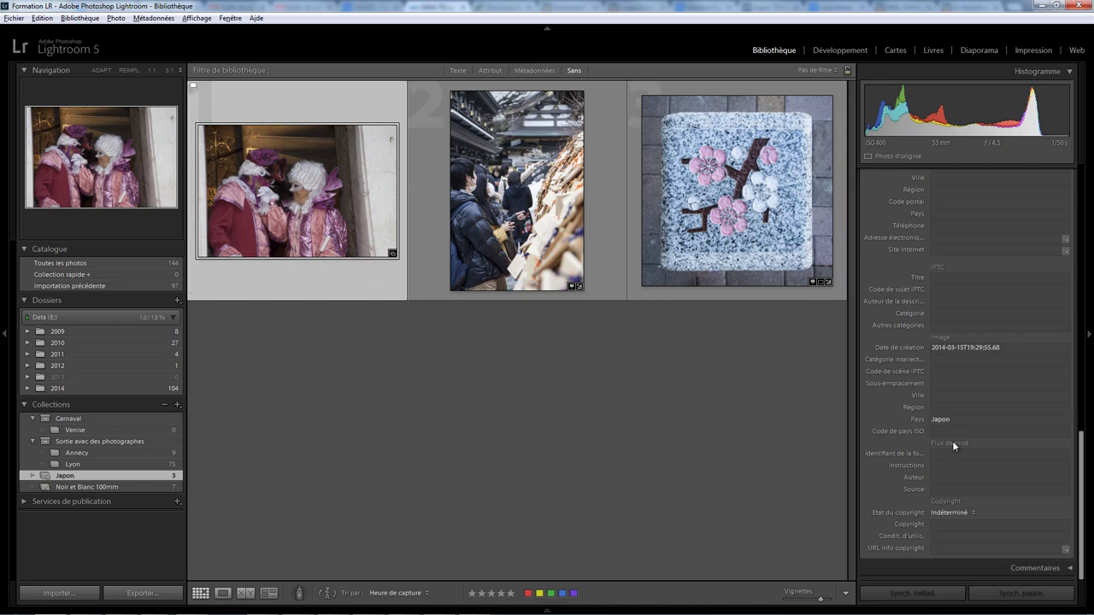
pyautogui.click(923, 423)
pyautogui.press('BackSpace')
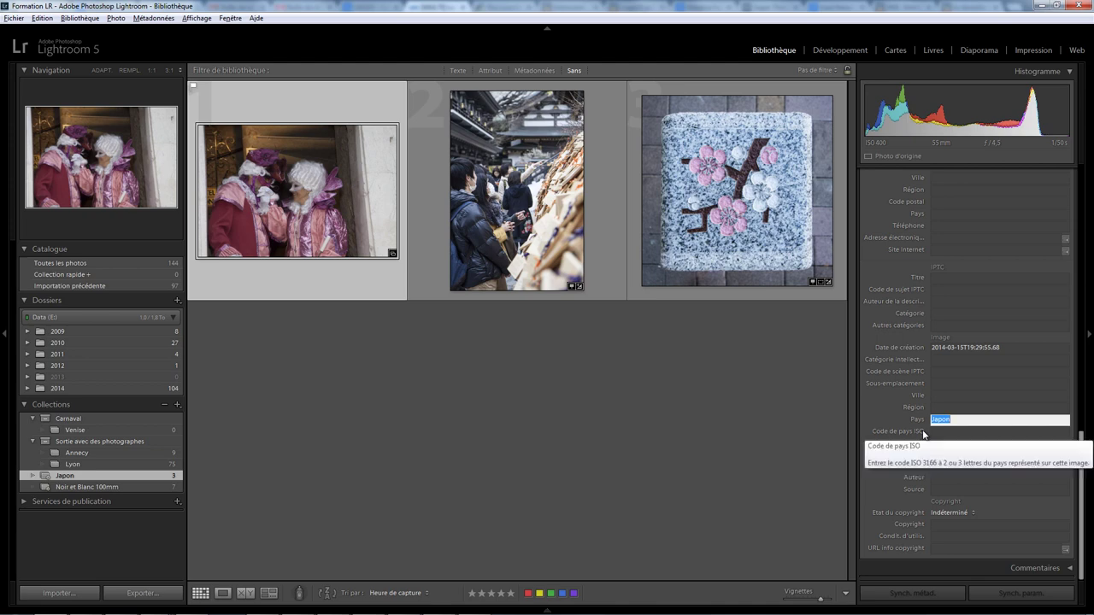
pyautogui.hotkey('shift', 'Tab')
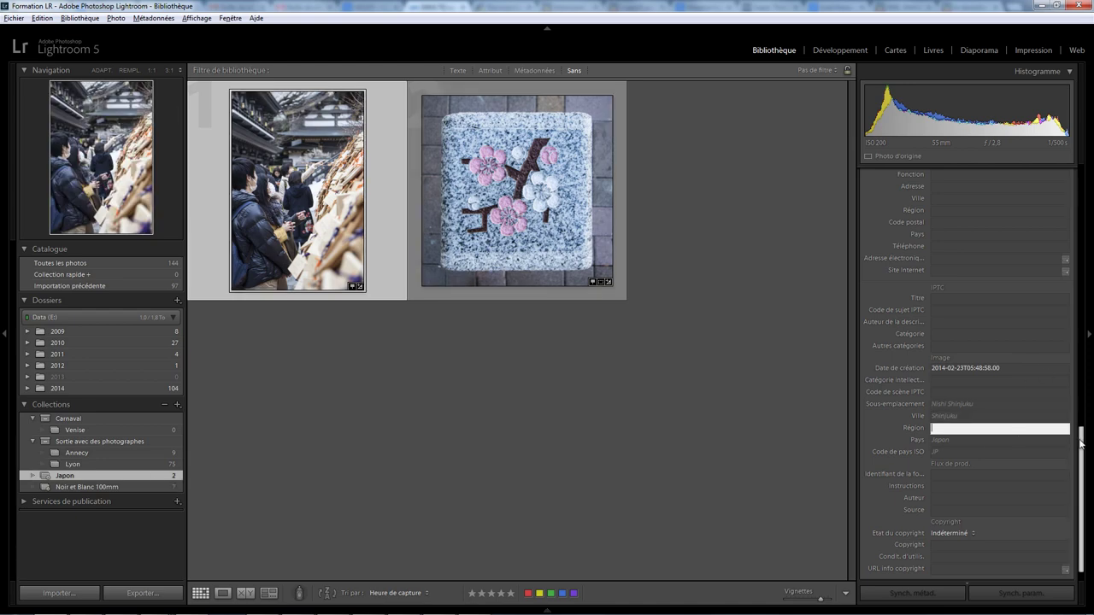
pyautogui.moveTo(1082, 447)
pyautogui.mouseDown()
pyautogui.moveTo(1089, 368)
pyautogui.moveTo(1075, 267)
pyautogui.moveTo(1079, 410)
pyautogui.mouseUp()
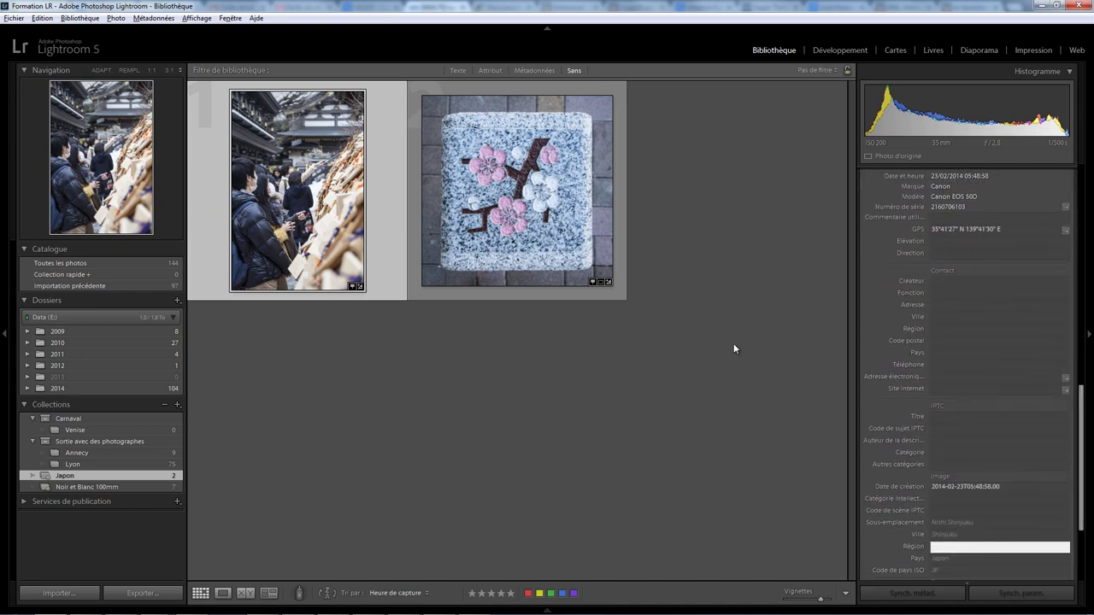
pyautogui.moveTo(1084, 429); pyautogui.dragTo(1084, 374)
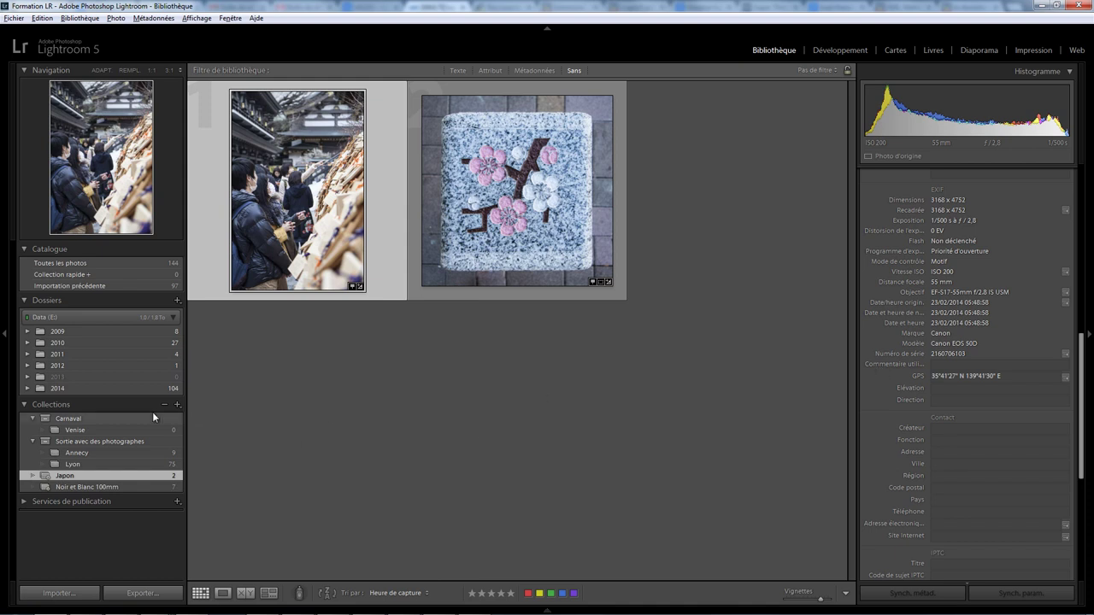
# Set up a 'Sans GPS' smart collection matching aucune des for Données GPS est Coordonnées.
pyautogui.click(177, 404)
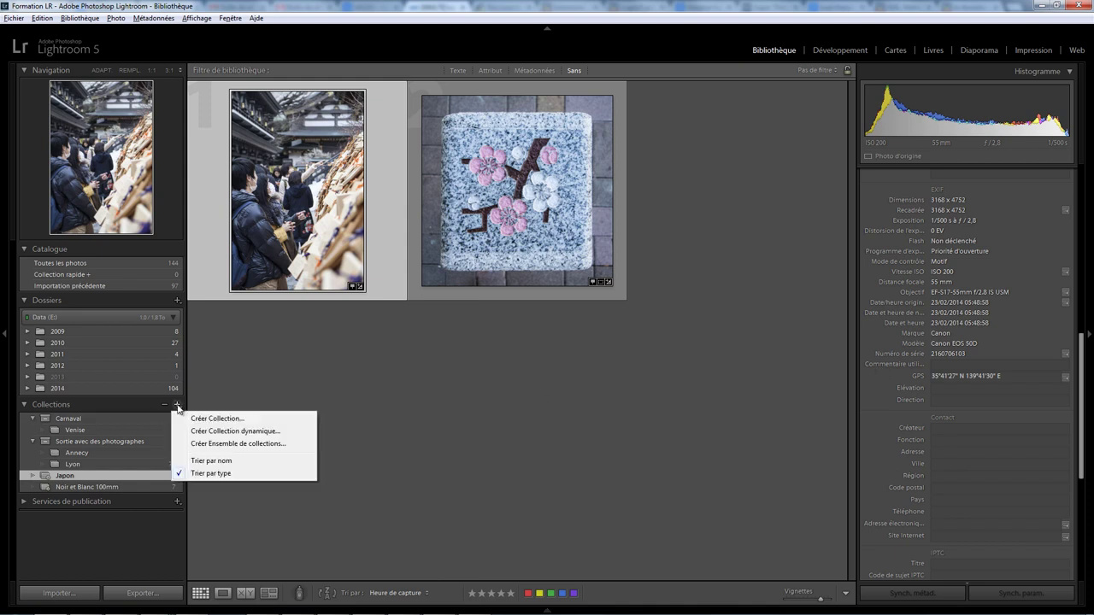
pyautogui.click(226, 432)
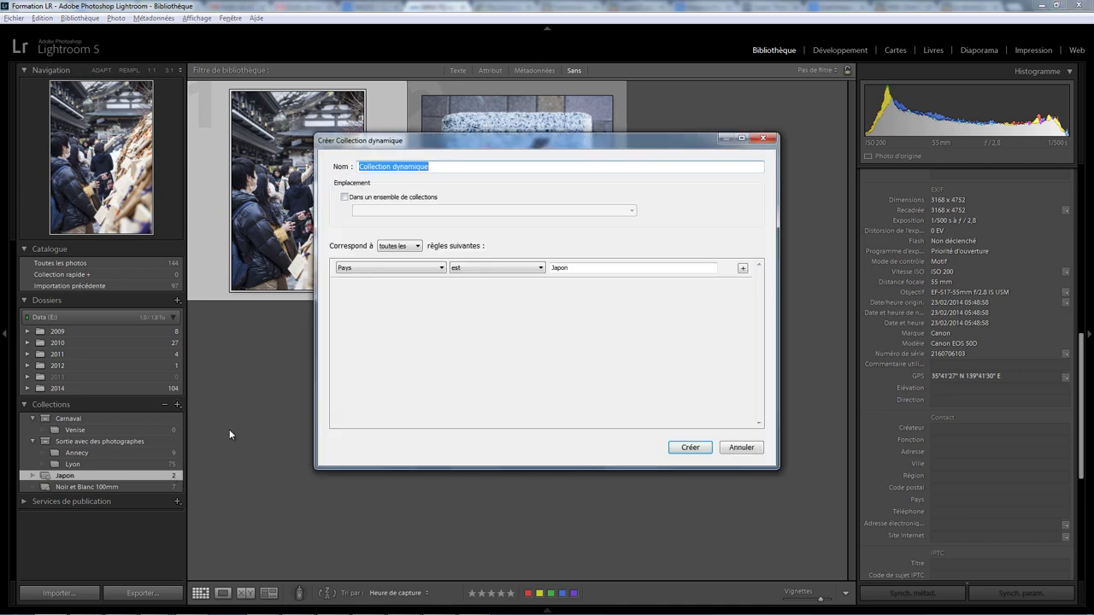
pyautogui.click(416, 267)
pyautogui.moveTo(377, 421)
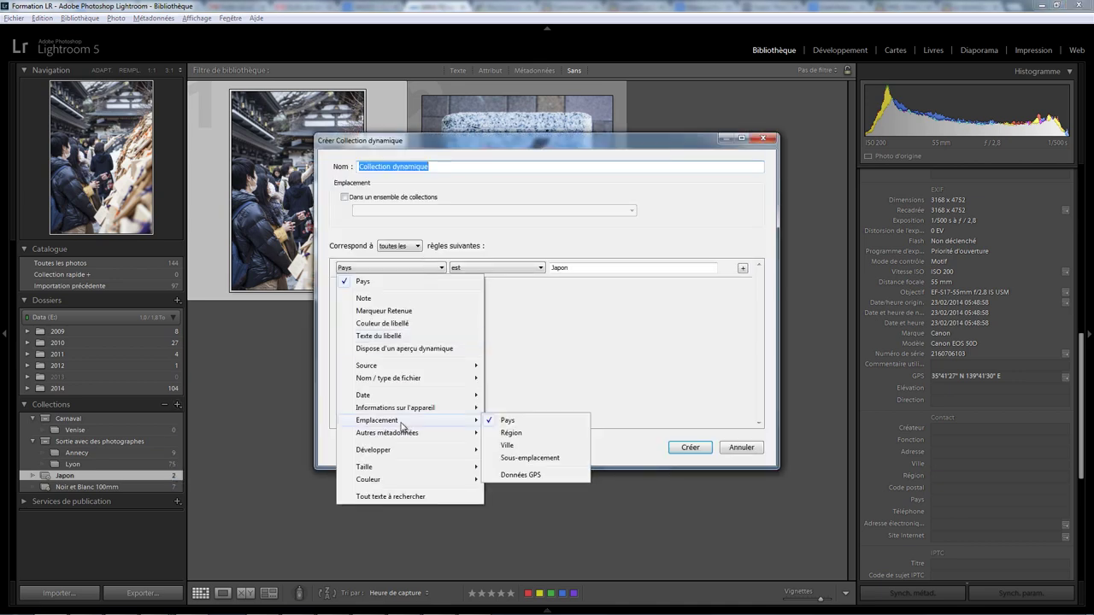
pyautogui.click(522, 475)
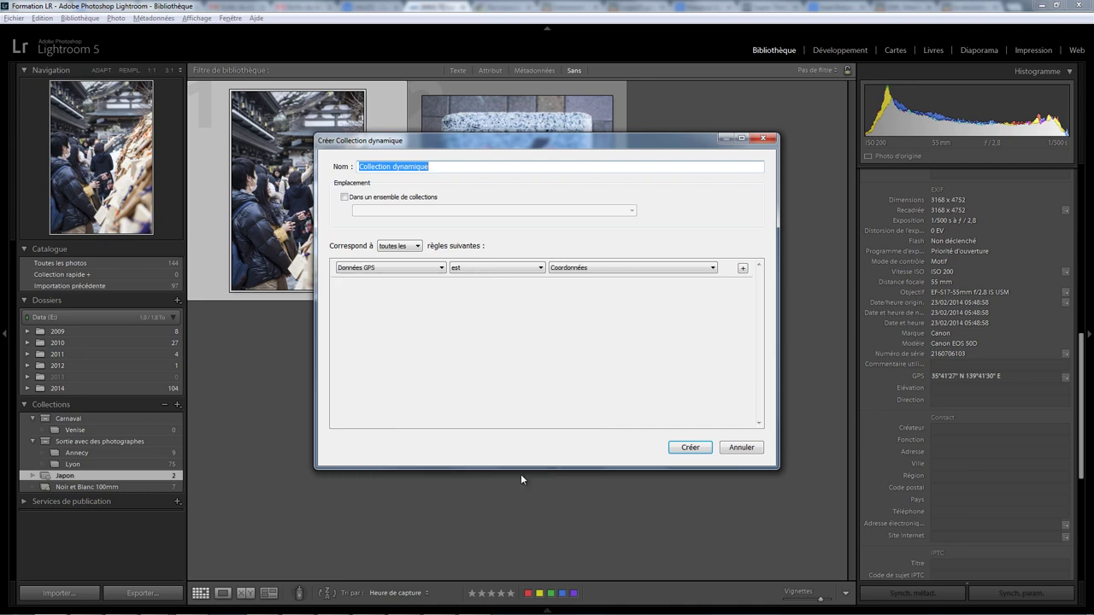
pyautogui.click(617, 271)
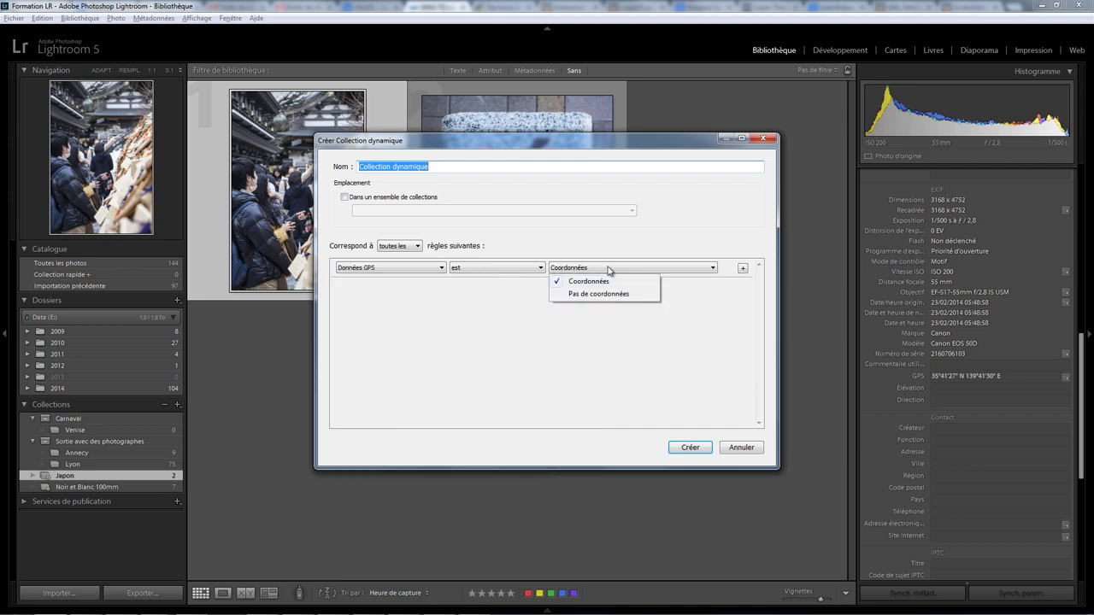
pyautogui.click(607, 270)
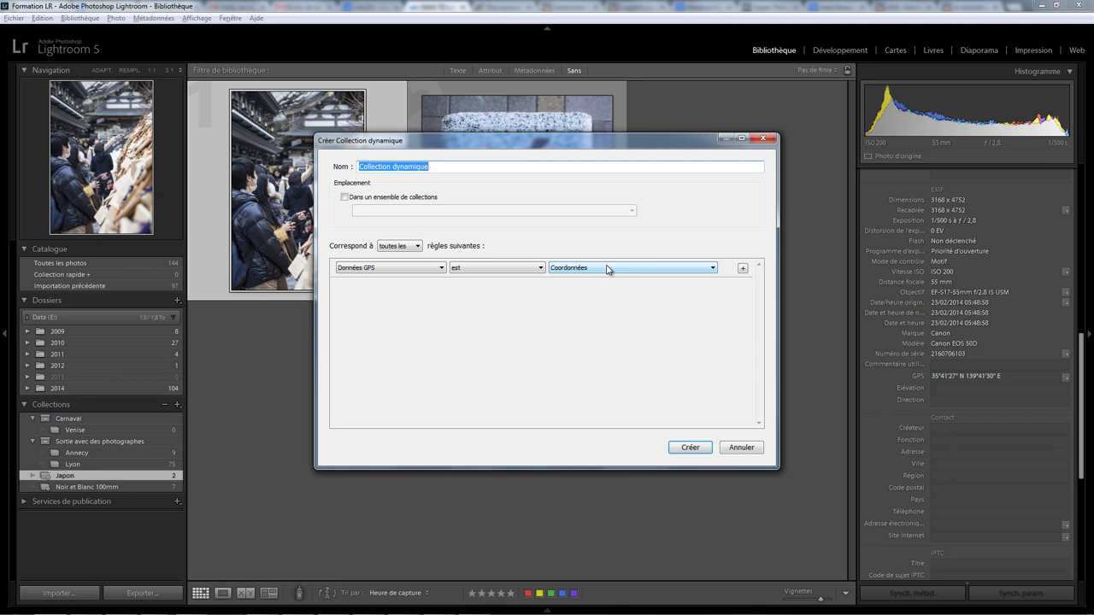
pyautogui.click(394, 247)
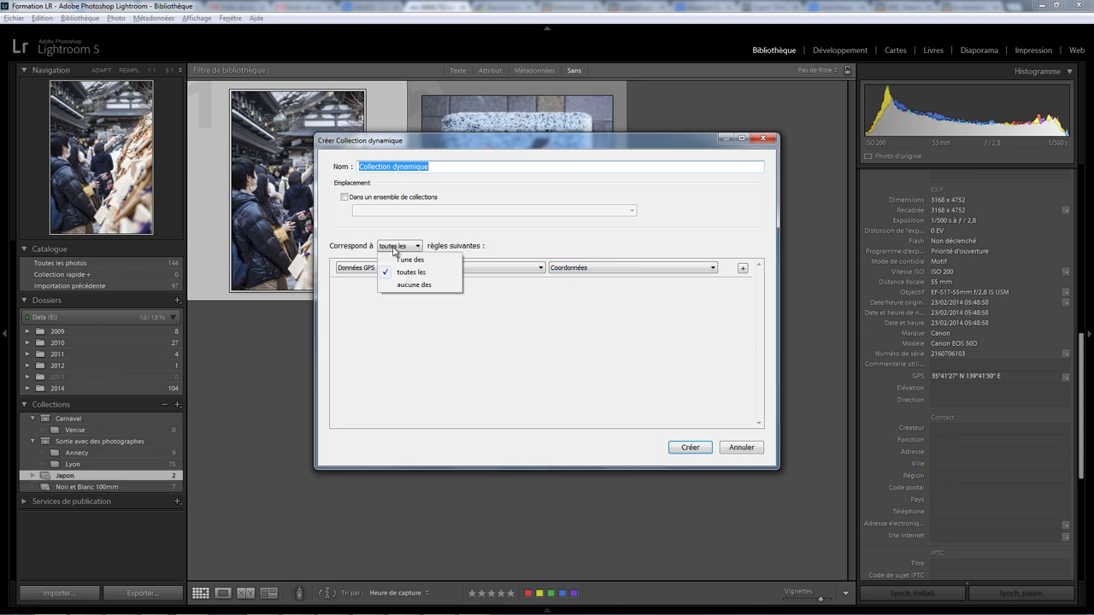
pyautogui.click(418, 285)
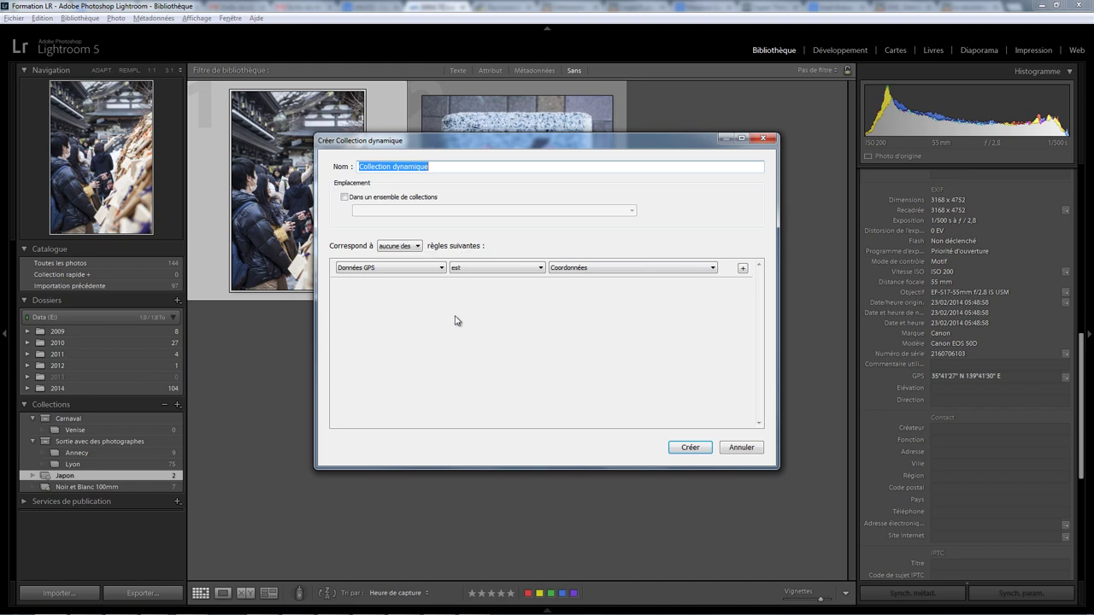
pyautogui.write('Sa')
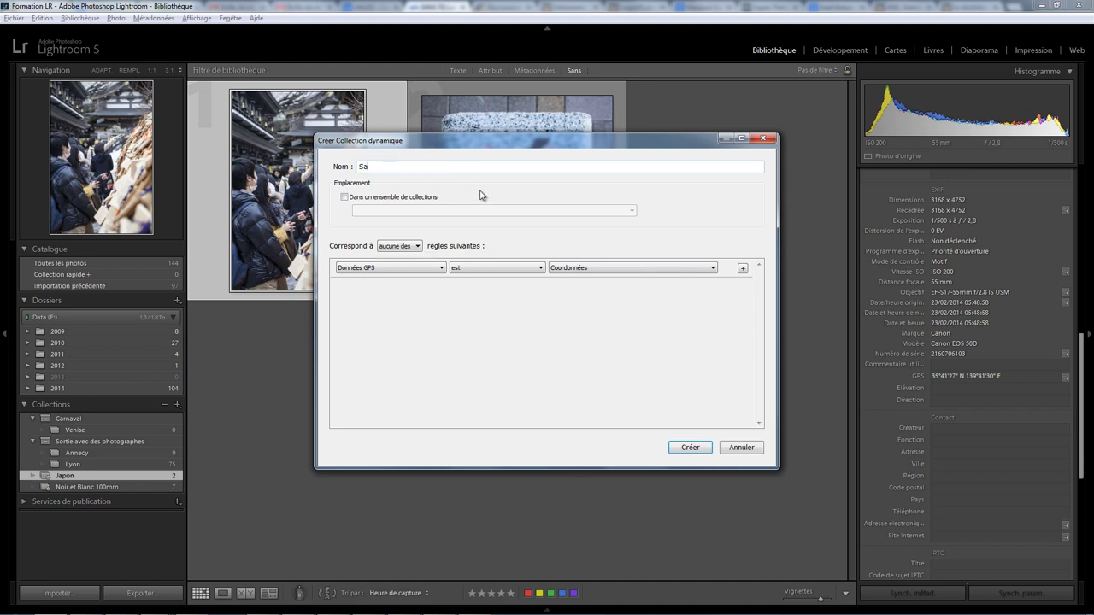
pyautogui.write('ns GPS')
# Create the Sans GPS smart collection and scroll through its 137 GPS-less photos in the grid.
pyautogui.click(695, 451)
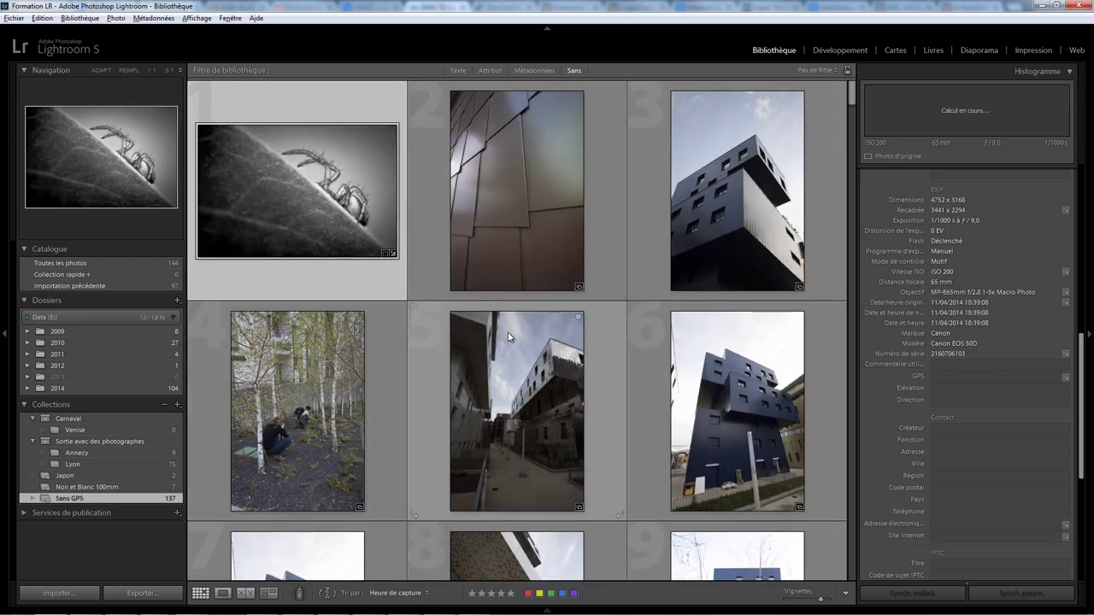
pyautogui.scroll(-3, 508, 333)
pyautogui.scroll(-5, 507, 331)
pyautogui.scroll(-5, 508, 331)
pyautogui.scroll(-5, 508, 333)
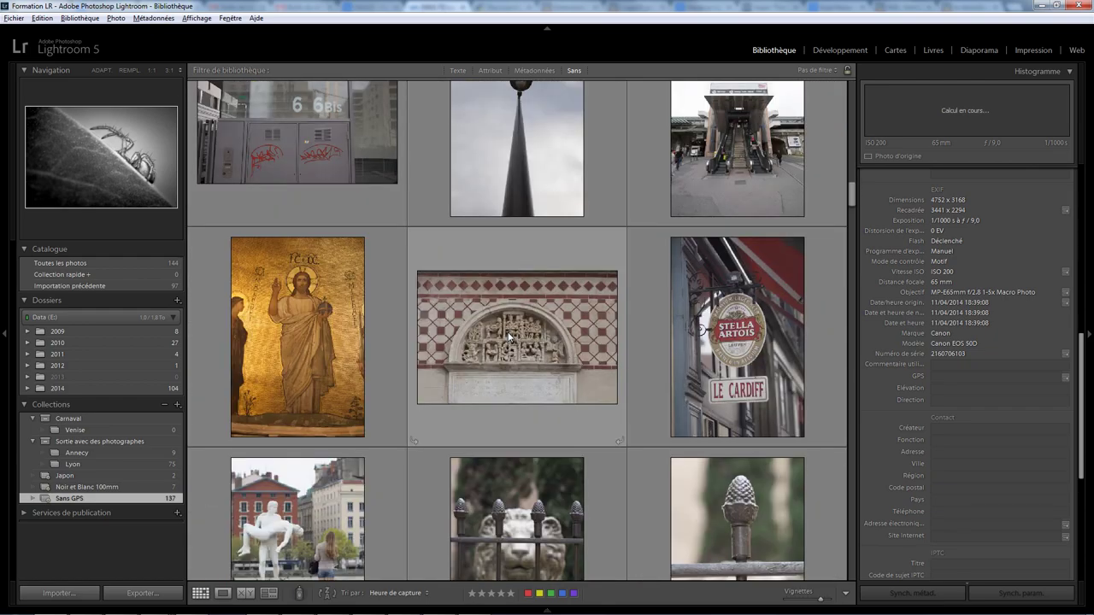
pyautogui.scroll(-5, 510, 337)
pyautogui.scroll(-5, 509, 337)
pyautogui.scroll(-5, 509, 337)
pyautogui.scroll(-5, 509, 337)
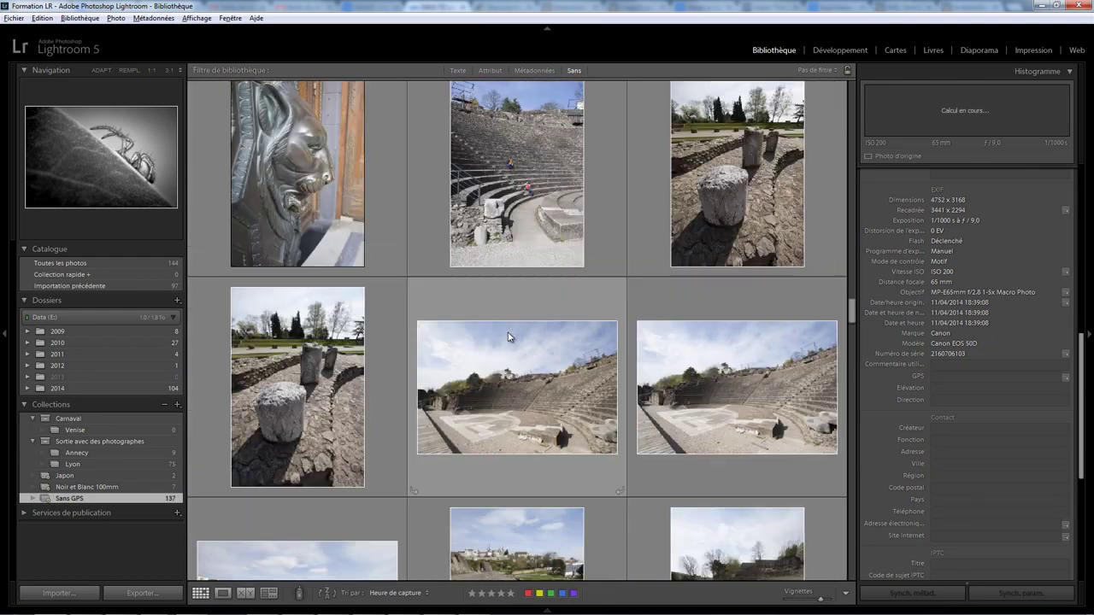
pyautogui.scroll(-3, 509, 337)
pyautogui.scroll(-5, 508, 333)
pyautogui.scroll(-5, 508, 333)
pyautogui.scroll(-5, 508, 333)
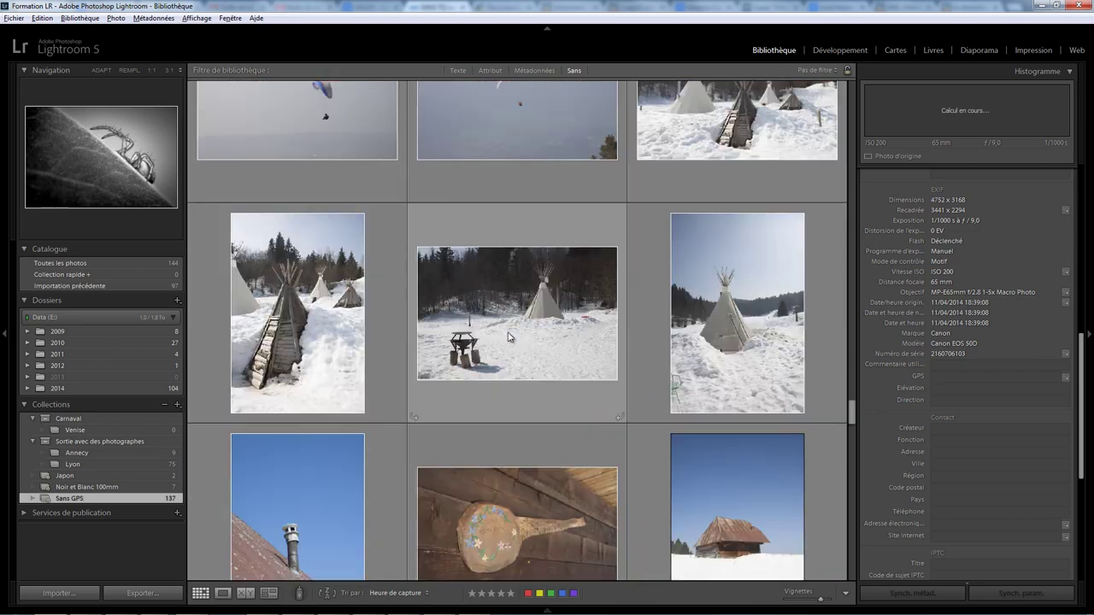
pyautogui.scroll(-5, 507, 333)
pyautogui.scroll(-5, 508, 336)
pyautogui.scroll(-5, 508, 337)
pyautogui.scroll(-5, 507, 337)
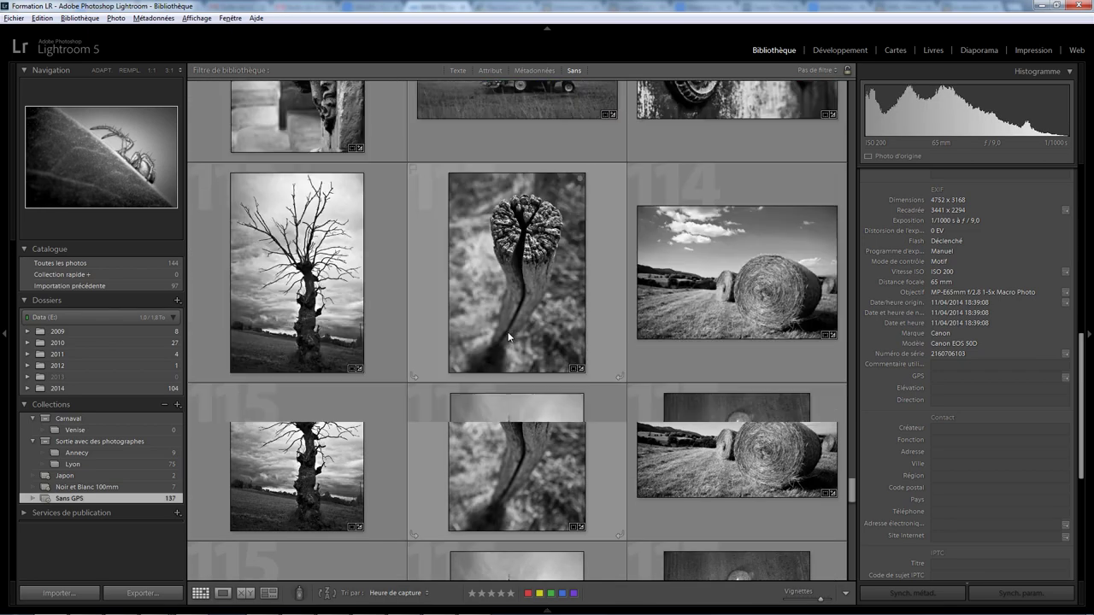
pyautogui.scroll(-5, 507, 337)
pyautogui.scroll(-5, 508, 337)
pyautogui.scroll(-5, 507, 336)
pyautogui.scroll(-3, 507, 336)
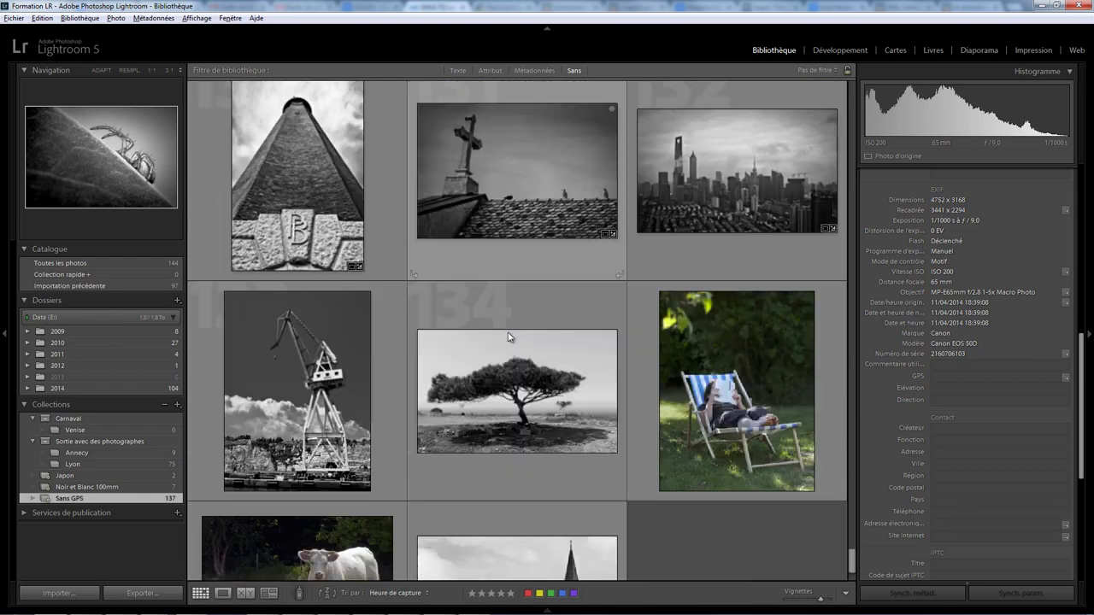
pyautogui.scroll(-3, 508, 337)
pyautogui.scroll(5, 508, 336)
pyautogui.scroll(5, 508, 337)
pyautogui.scroll(5, 508, 337)
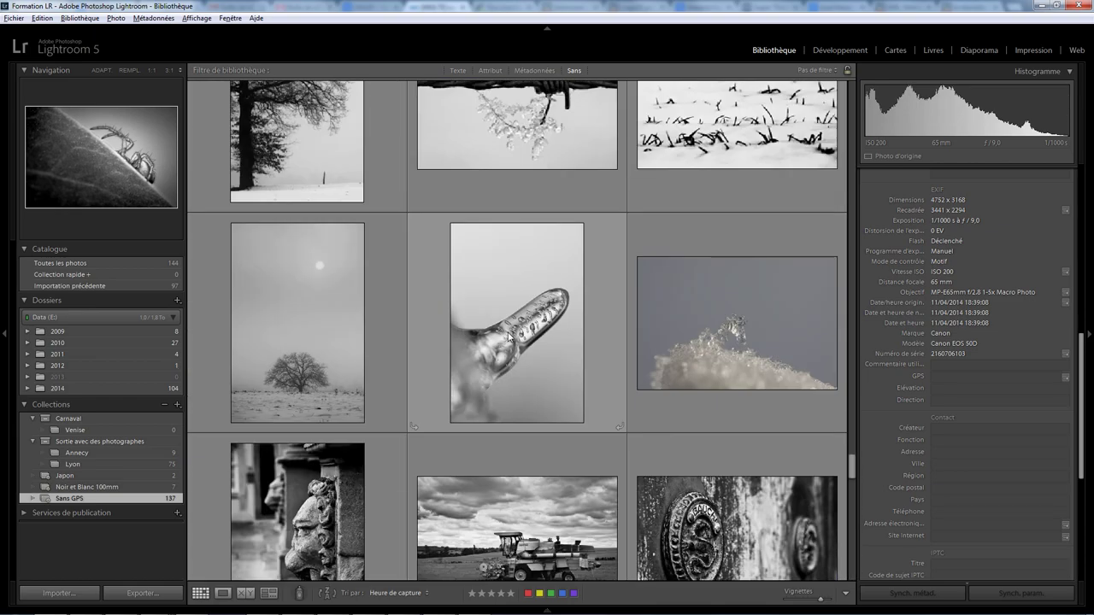
pyautogui.scroll(5, 507, 337)
pyautogui.scroll(5, 508, 337)
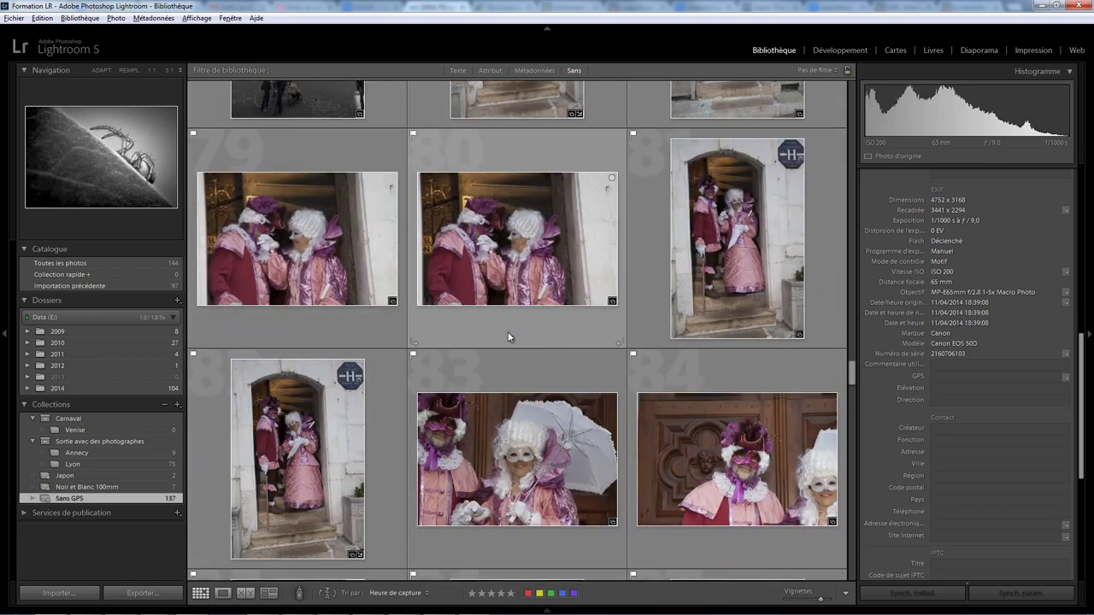
pyautogui.scroll(5, 507, 332)
pyautogui.scroll(5, 508, 332)
pyautogui.scroll(5, 508, 333)
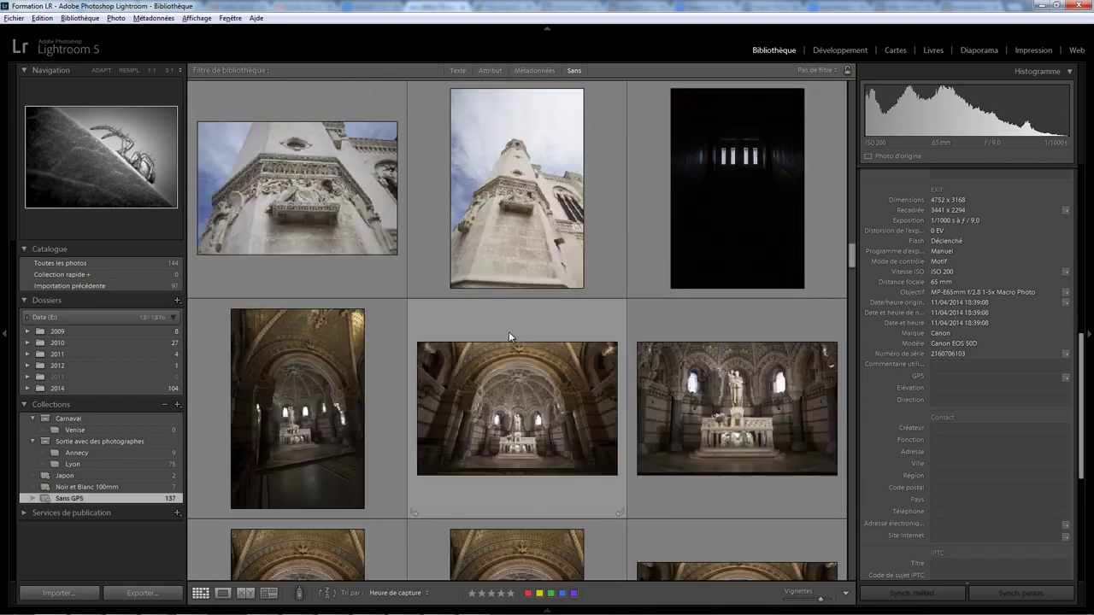
pyautogui.scroll(3, 509, 333)
pyautogui.scroll(3, 510, 336)
pyautogui.scroll(3, 510, 335)
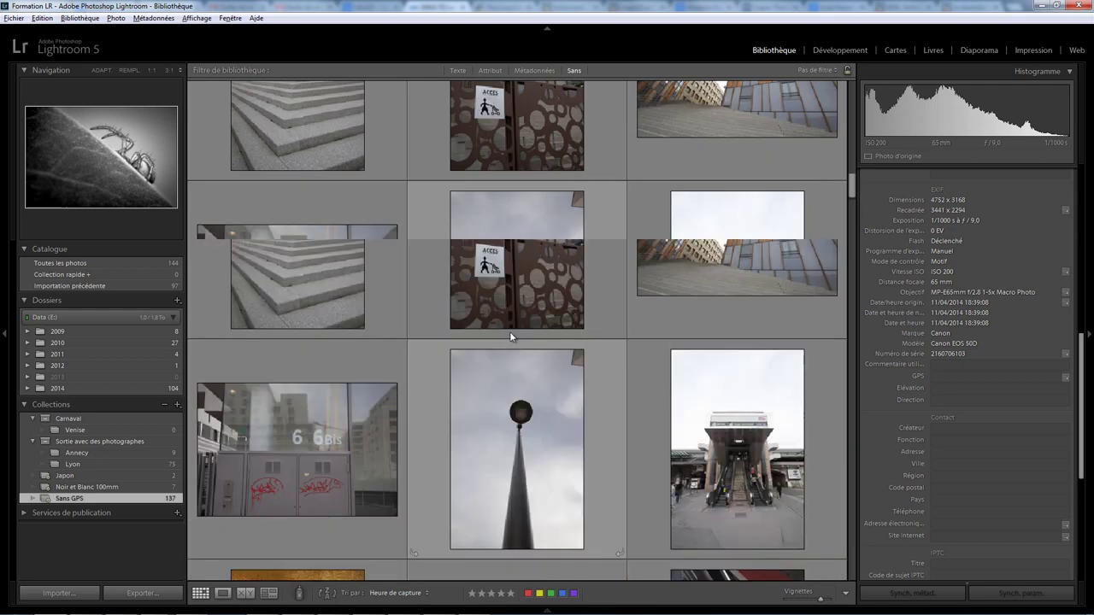
pyautogui.scroll(3, 510, 336)
pyautogui.scroll(3, 511, 336)
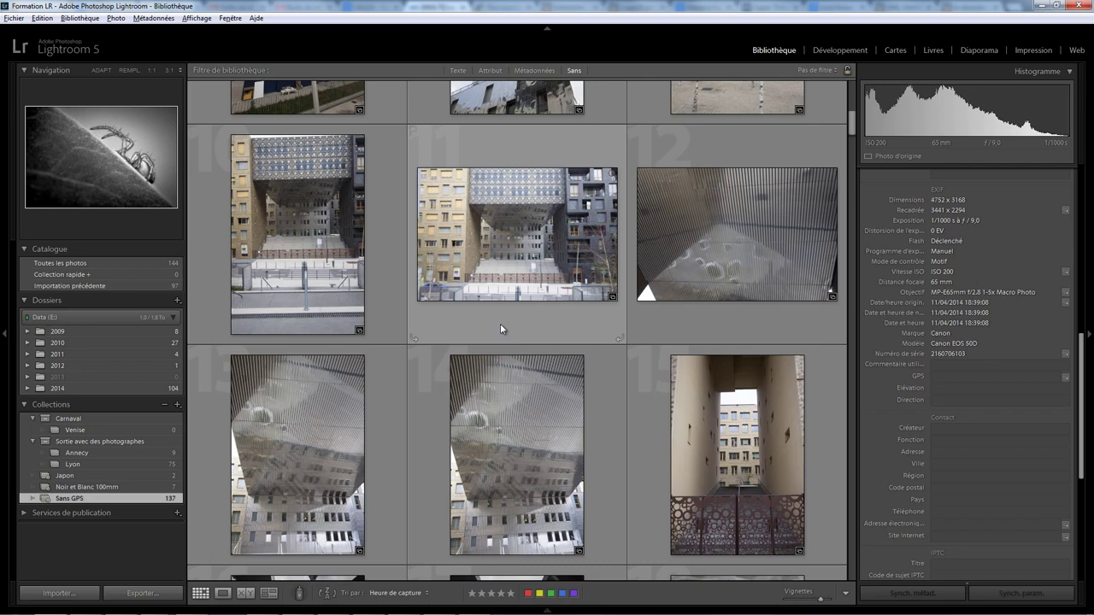
pyautogui.scroll(5, 500, 323)
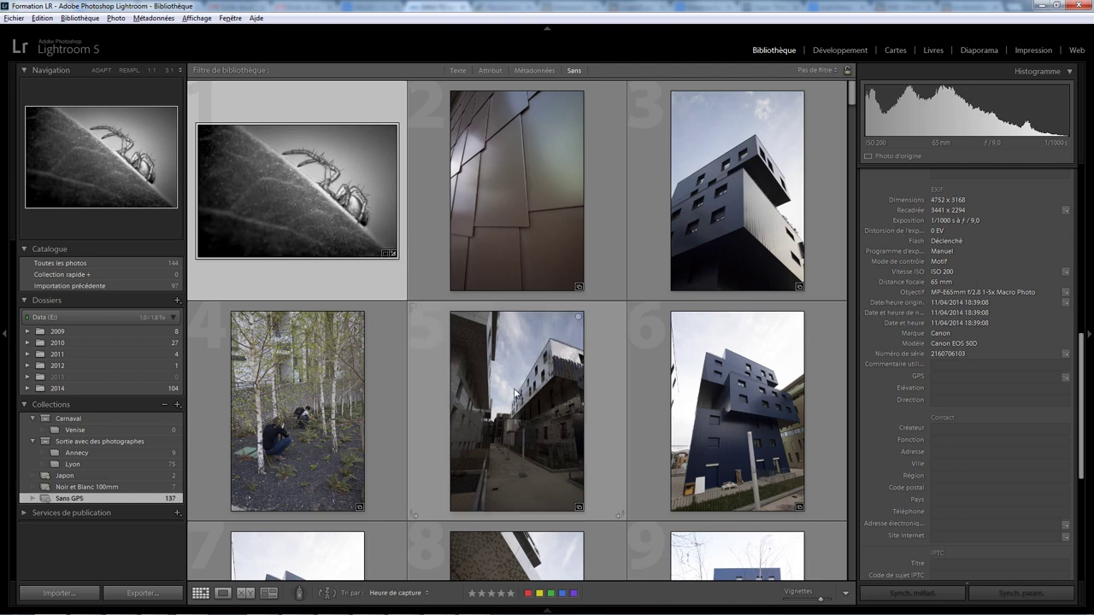
pyautogui.scroll(-3, 406, 376)
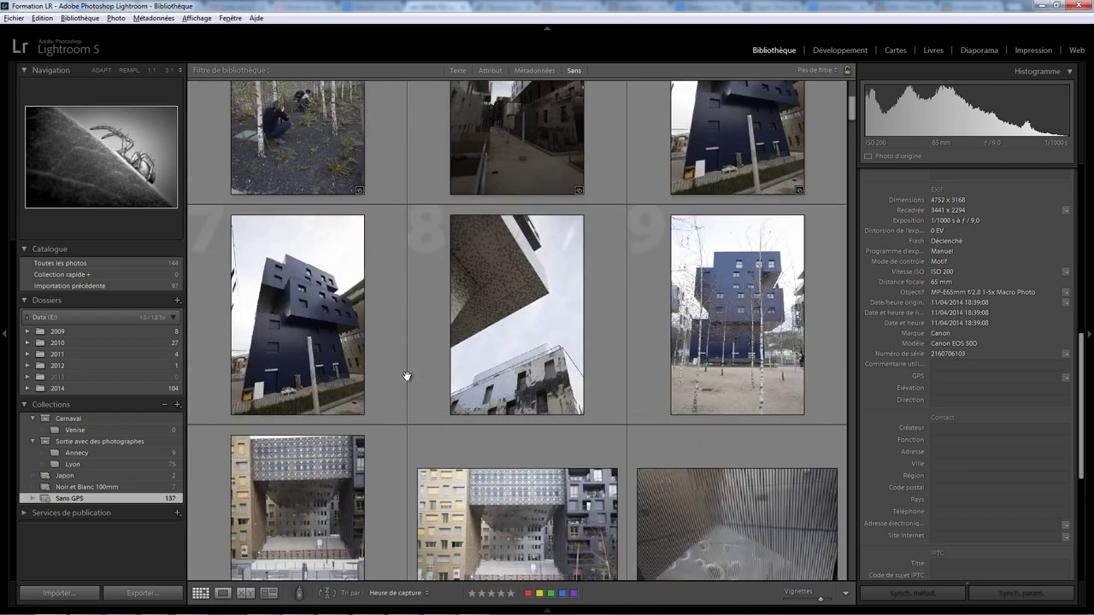
# Create a new collection set named 'Collections Dynamiques'.
pyautogui.click(180, 411)
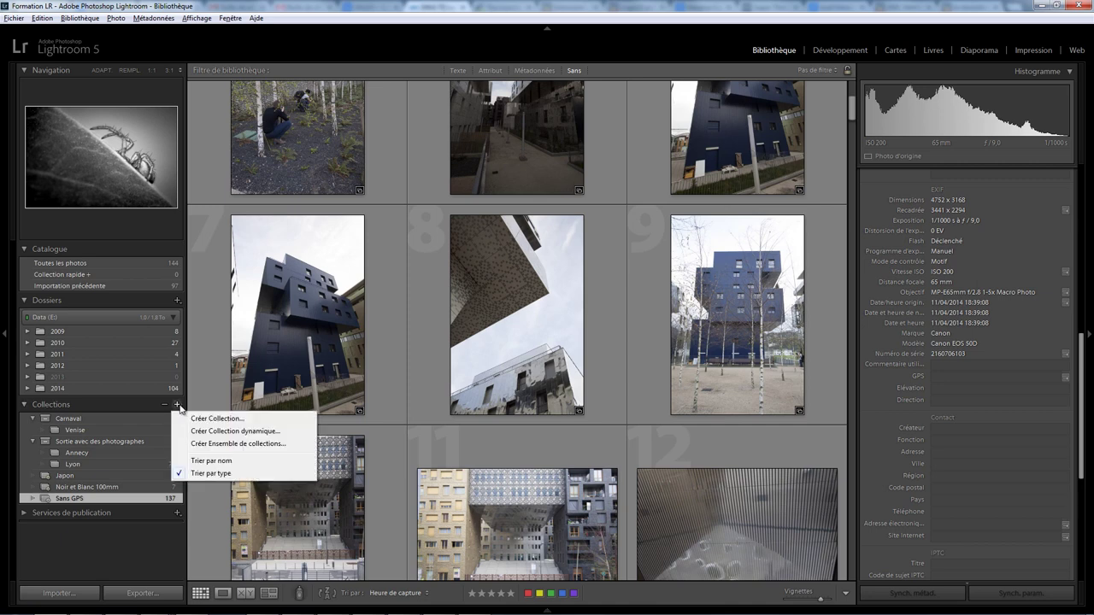
pyautogui.click(220, 444)
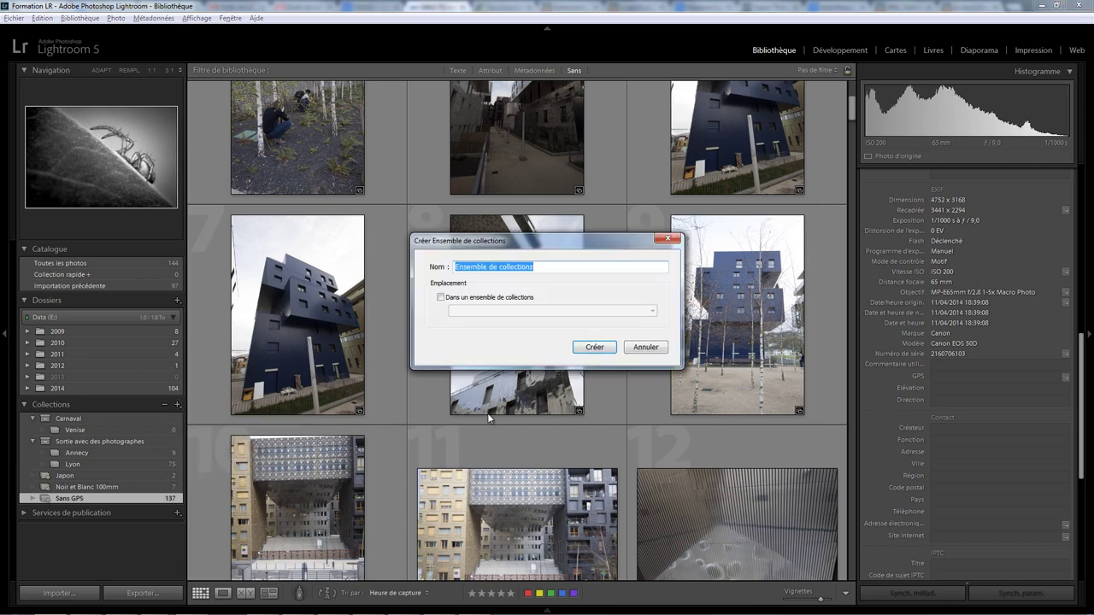
pyautogui.write('Collect')
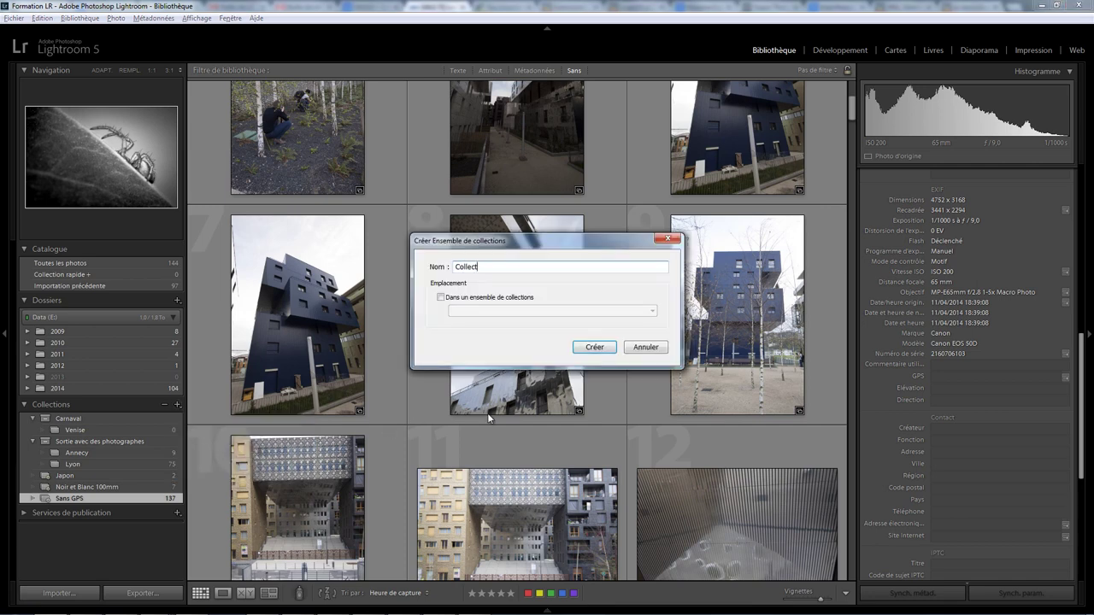
pyautogui.write('ions Dyna')
pyautogui.write('miques')
pyautogui.press('Return')
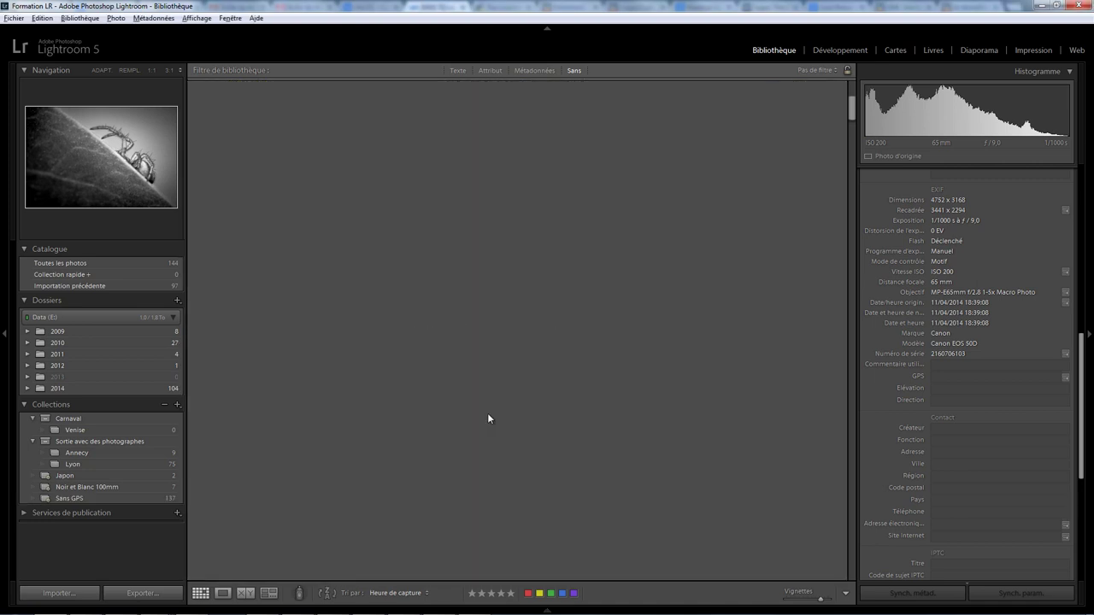
# Move the Japon, Noir et Blanc 100mm and Sans GPS smart collections into Collections Dynamiques.
pyautogui.click(64, 487)
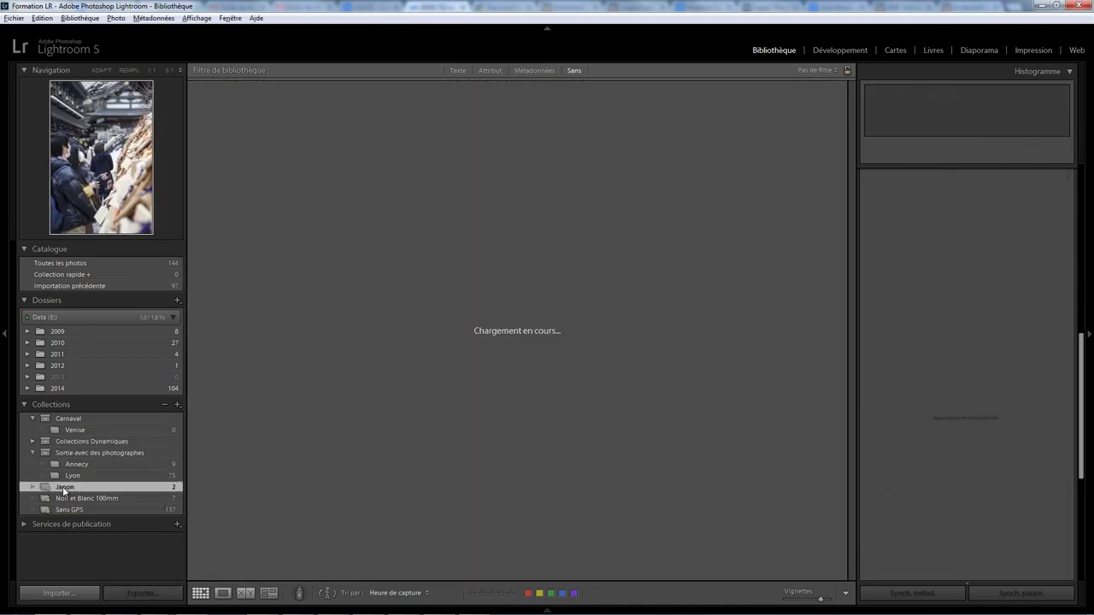
pyautogui.moveTo(64, 488); pyautogui.dragTo(86, 442)
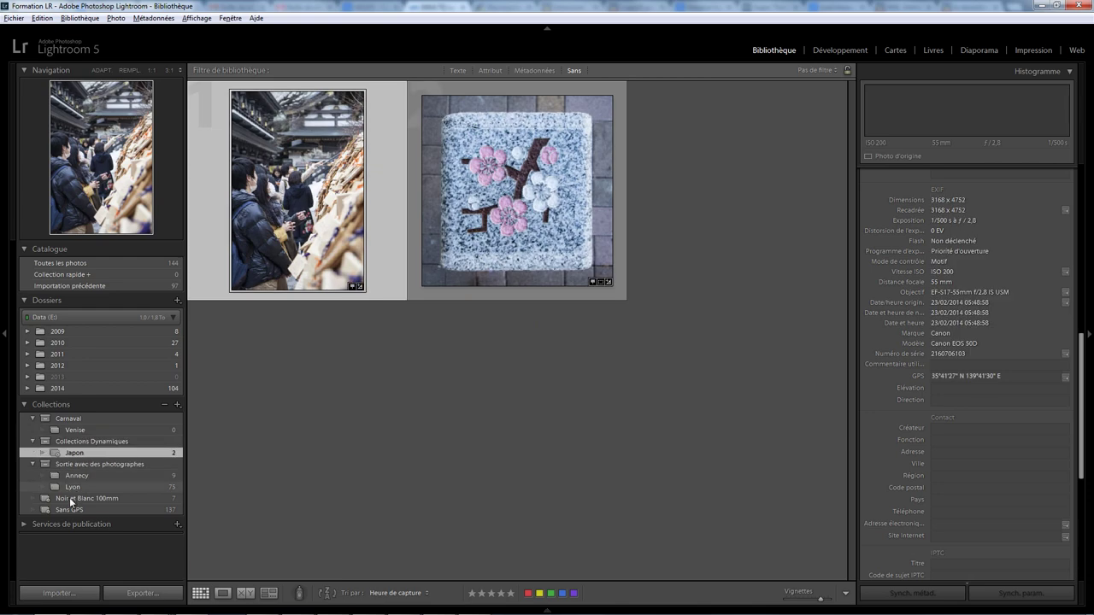
pyautogui.moveTo(69, 498); pyautogui.dragTo(85, 442)
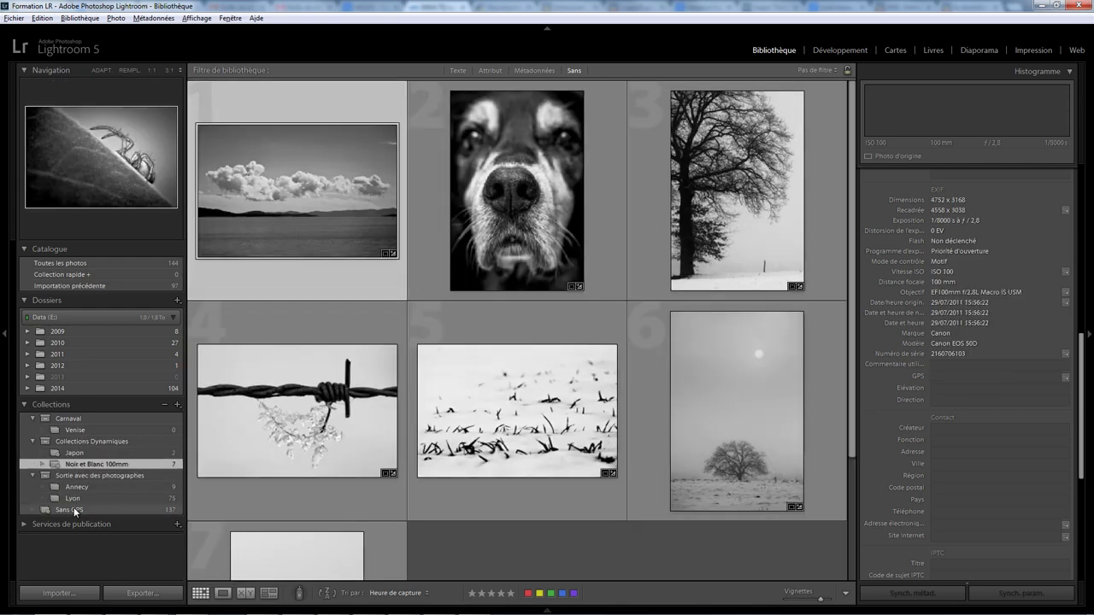
pyautogui.moveTo(73, 509); pyautogui.dragTo(94, 442)
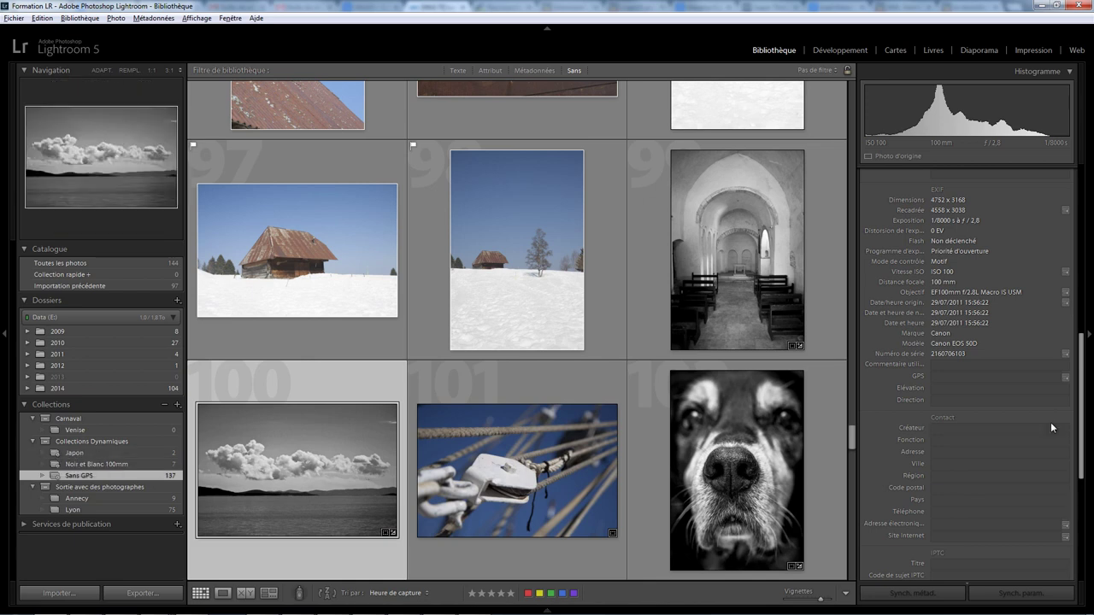
pyautogui.moveTo(1083, 420); pyautogui.dragTo(1082, 251)
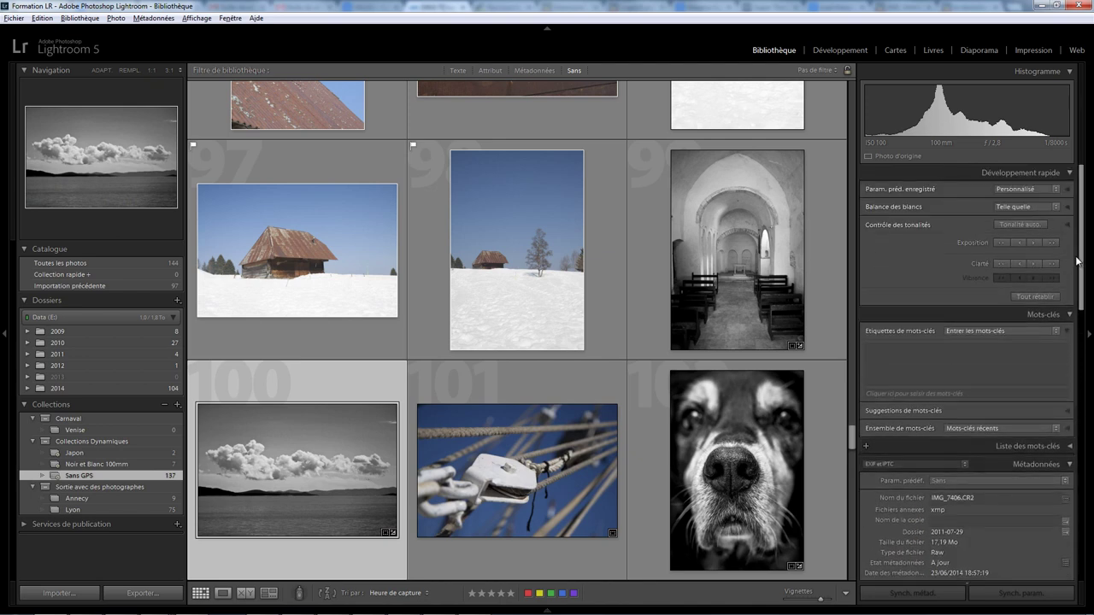
pyautogui.moveTo(1079, 263); pyautogui.dragTo(1084, 539)
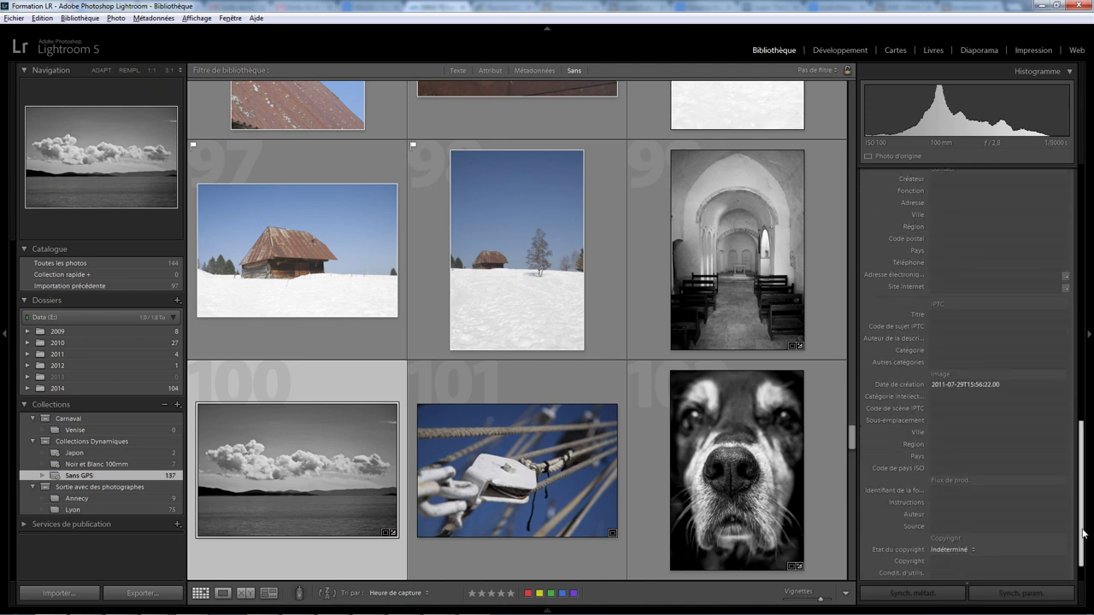